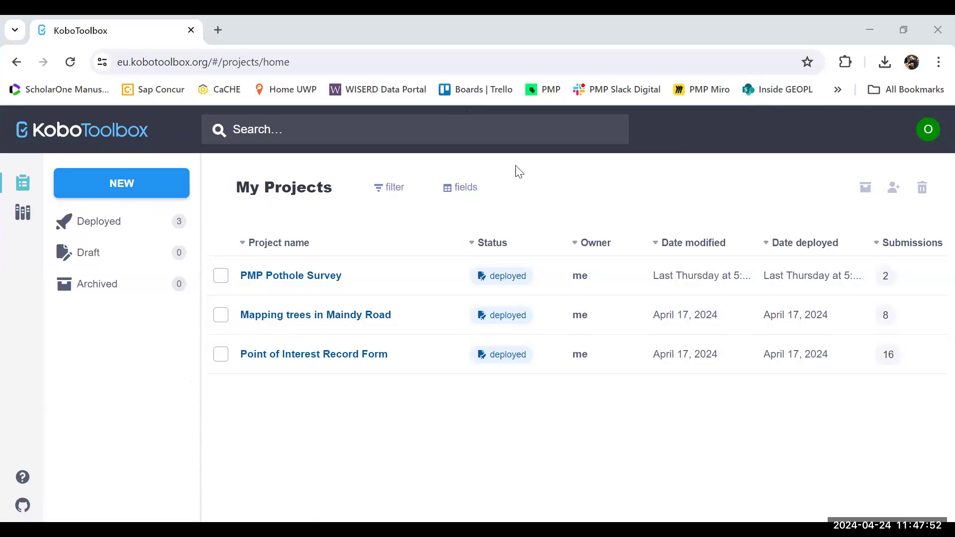
Step: Start a new project built from scratch and name it "PMP Anglesey Tree Survey"
click(130, 186)
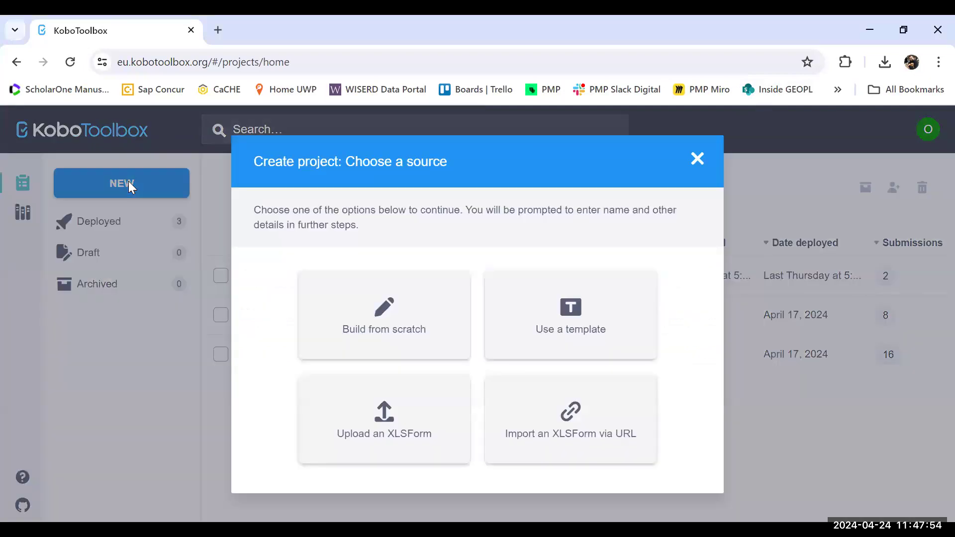
click(357, 314)
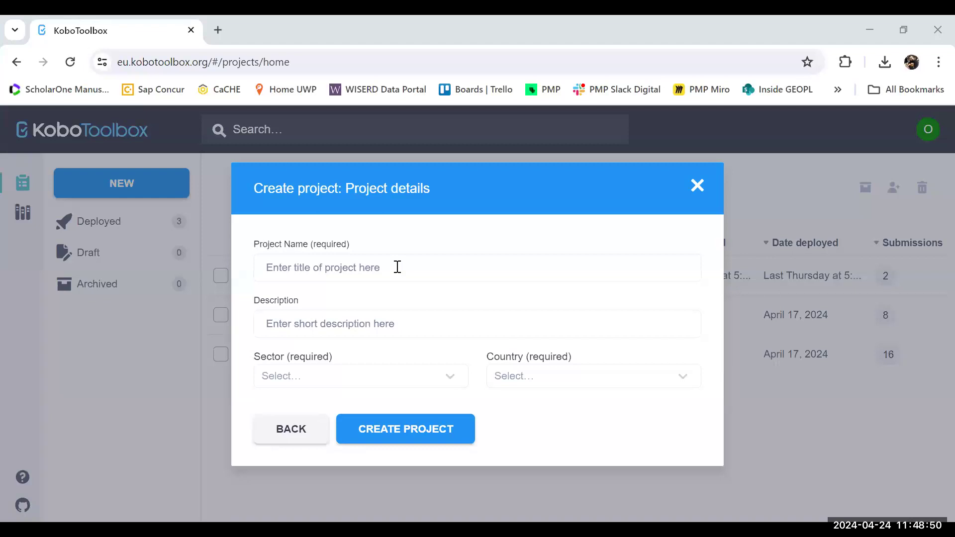
click(397, 267)
text(P)
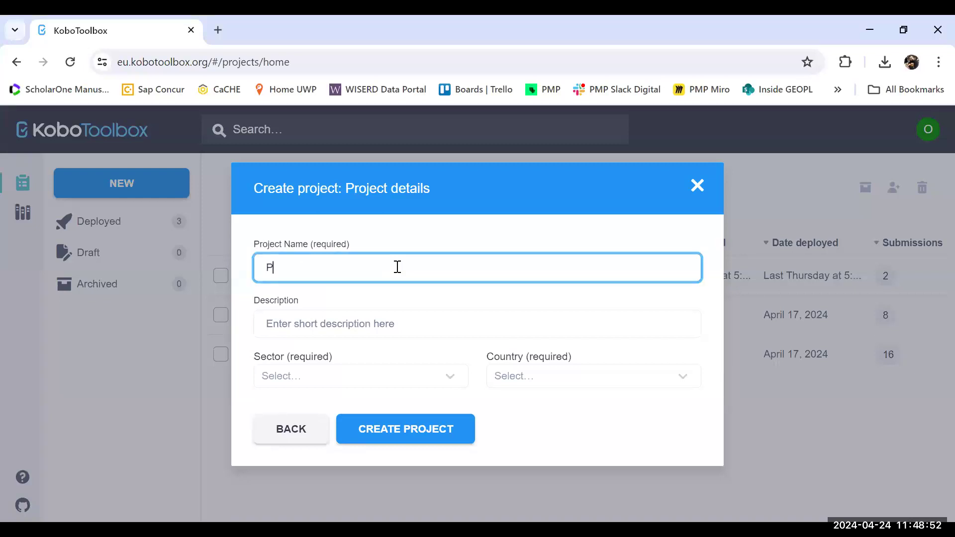
text(MP Anglesey Tre)
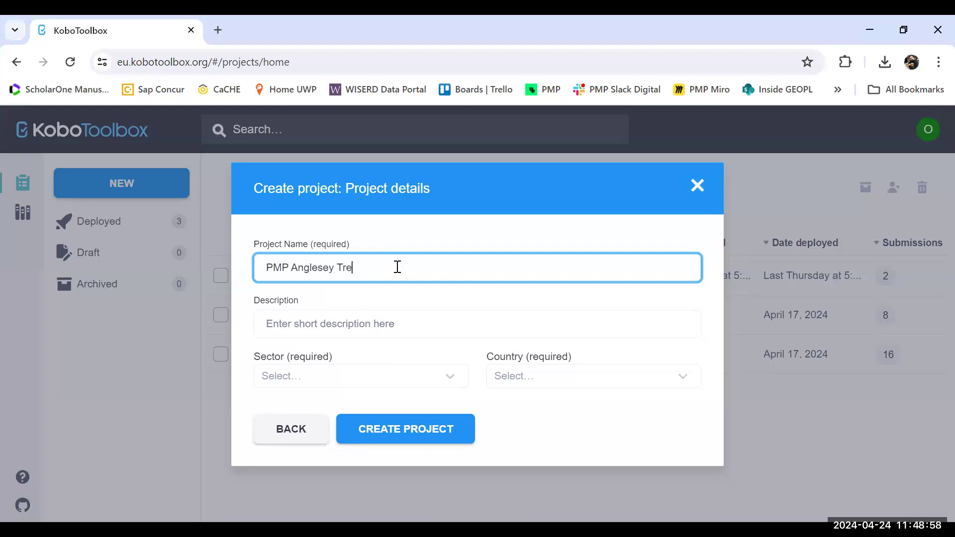
text(e Survey)
Step: Enter the project description "A survey to collect and map tree types on Anglesey"
click(352, 323)
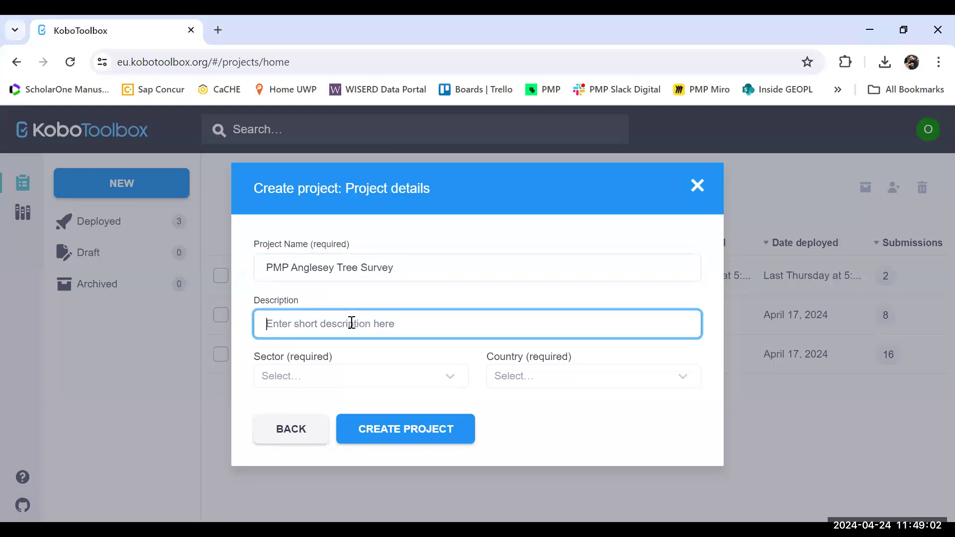
text(A survey )
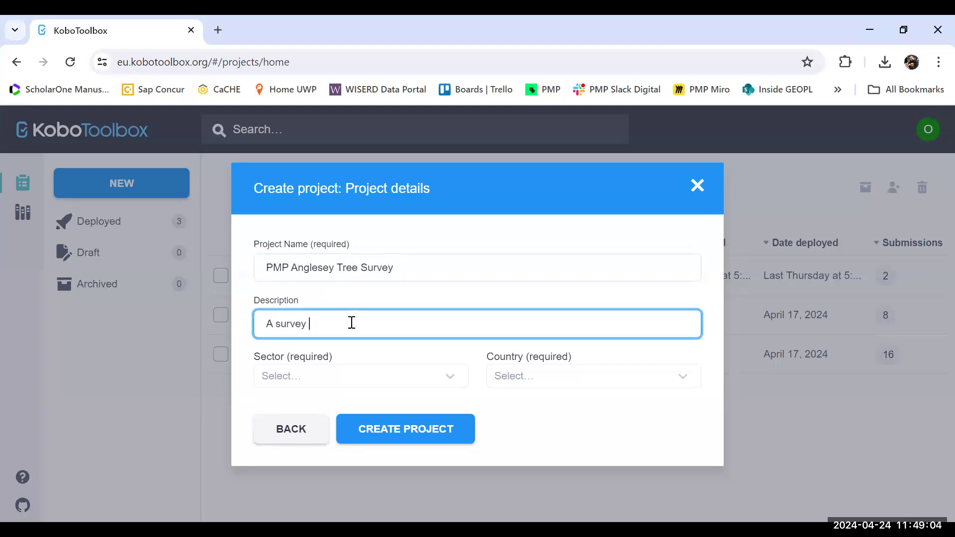
text(to collect tree types on Anglesey)
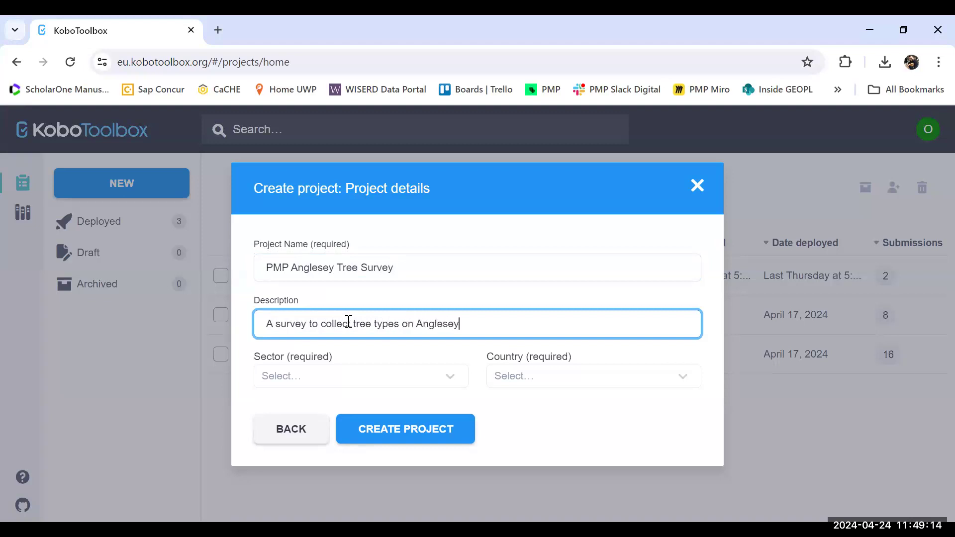
click(352, 323)
text(and map)
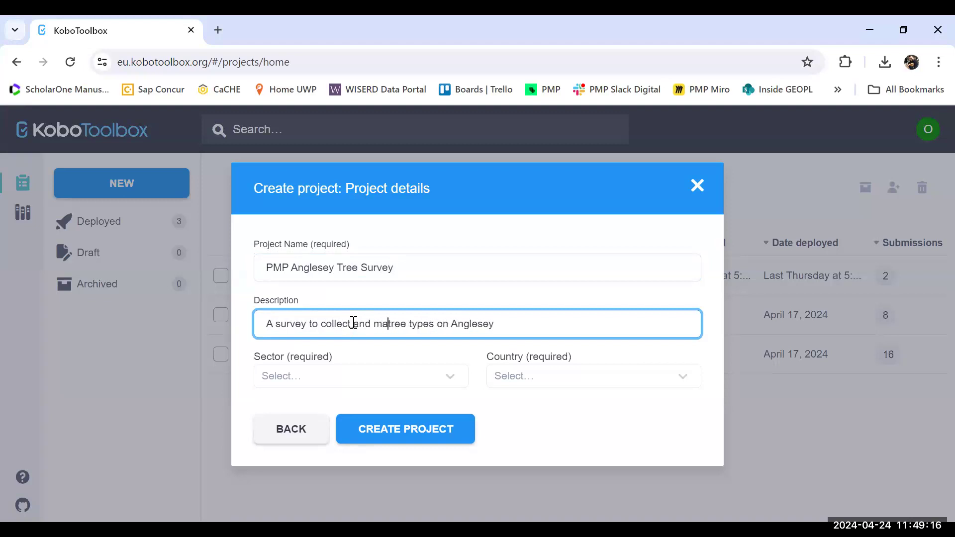
Step: Set the sector to Educational Services / Higher Education and the country to United Kingdom, and create the project
click(448, 382)
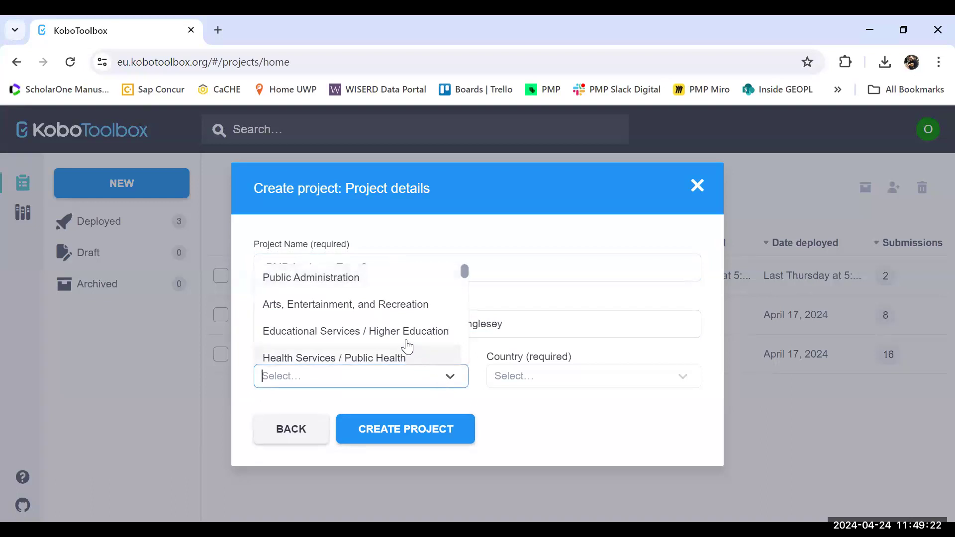
click(405, 338)
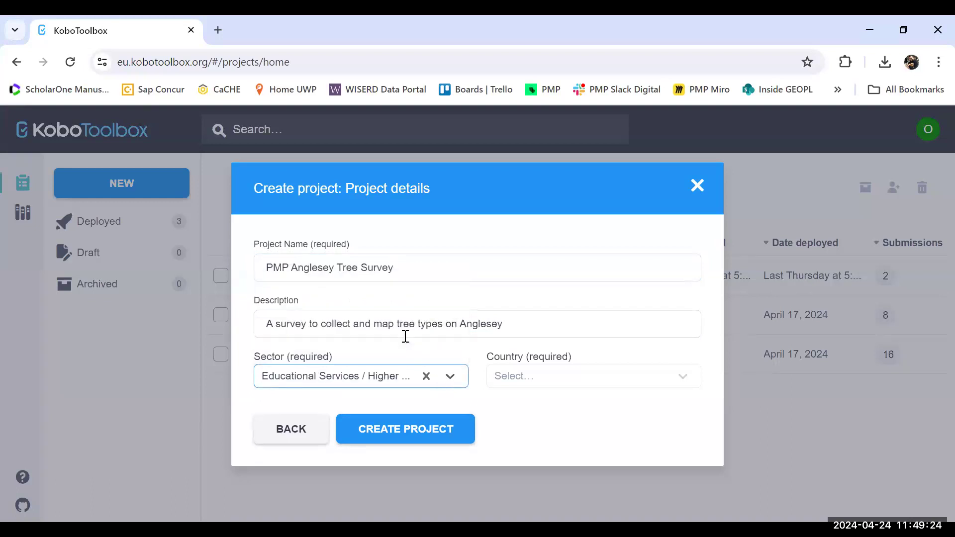
click(682, 384)
drag(697, 274, 697, 354)
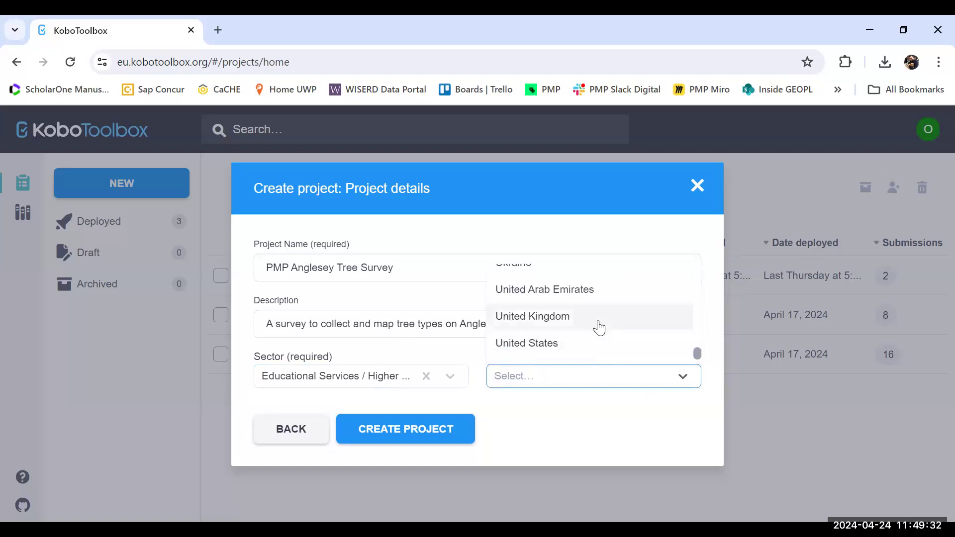
click(601, 320)
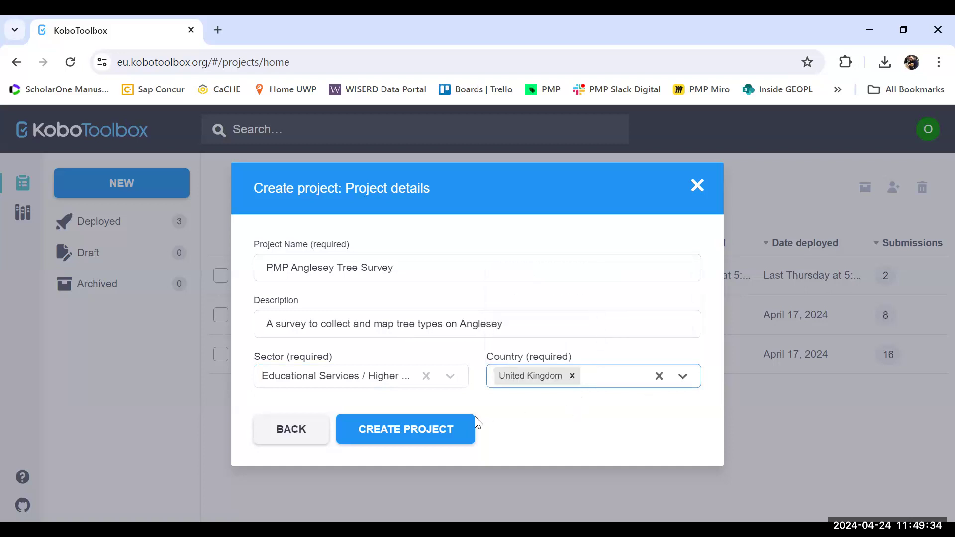
click(429, 431)
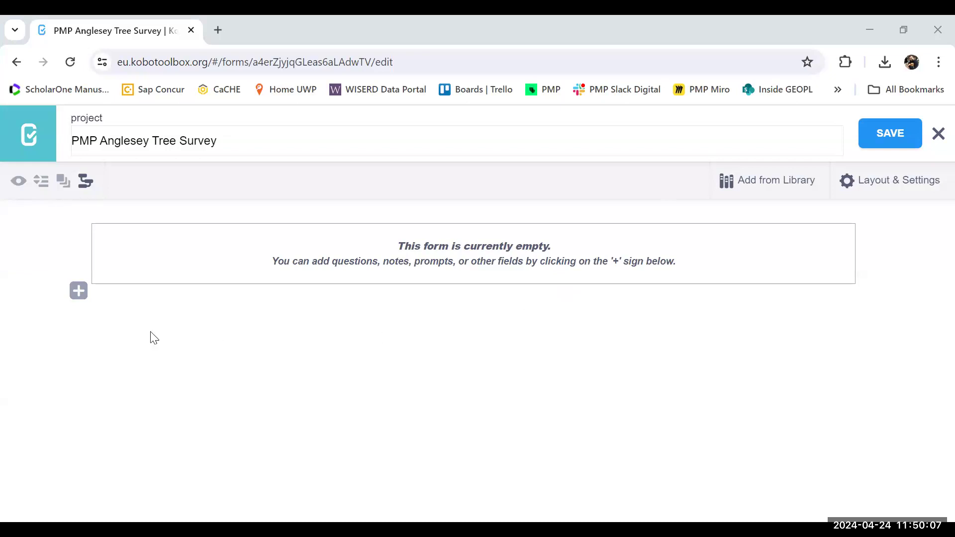
Step: Add a Photo question as the first question of the empty form
click(78, 292)
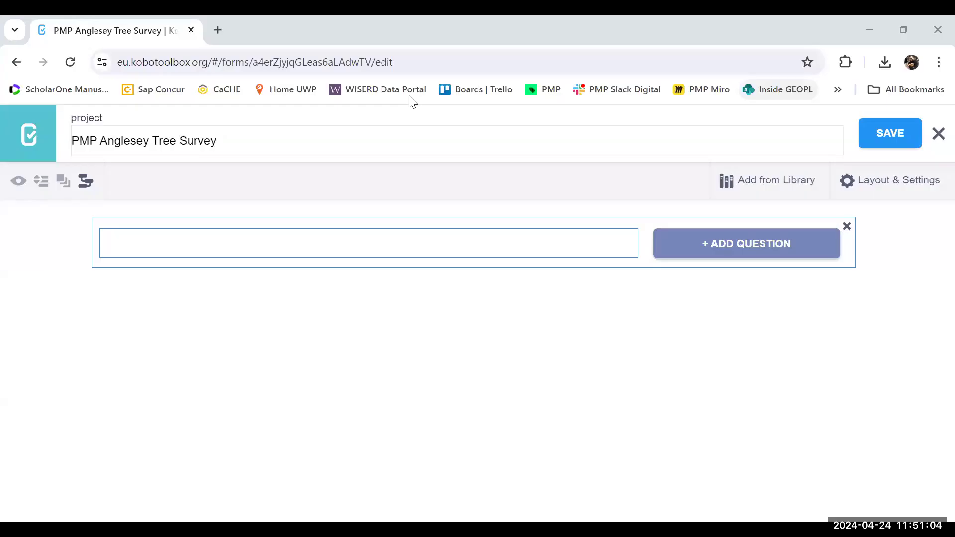
click(741, 249)
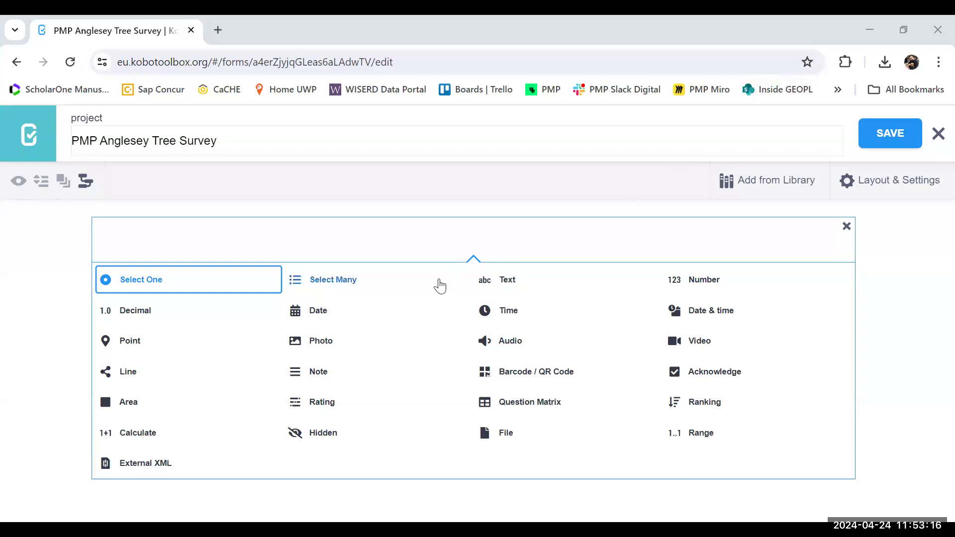
click(312, 342)
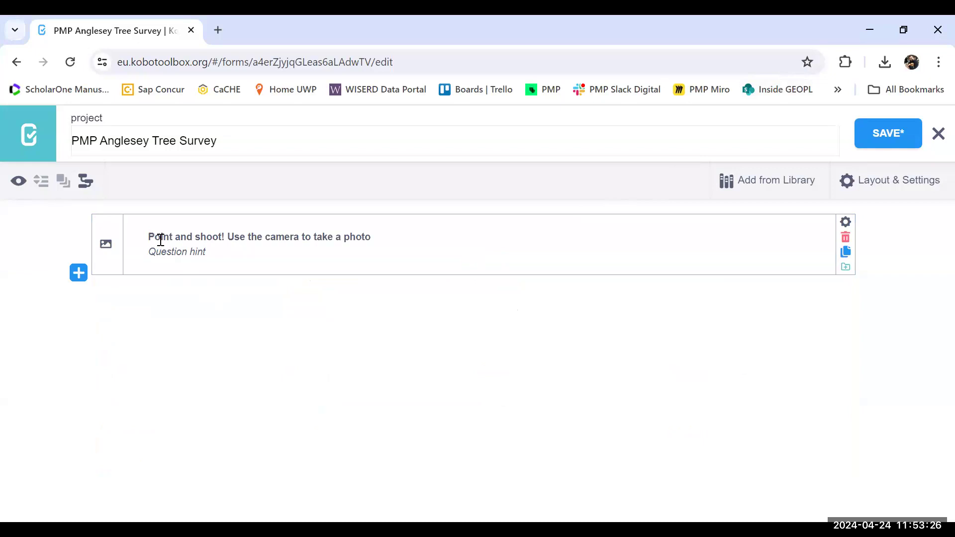
Step: Replace the photo question's label with "Take a photo of the tree"
click(287, 237)
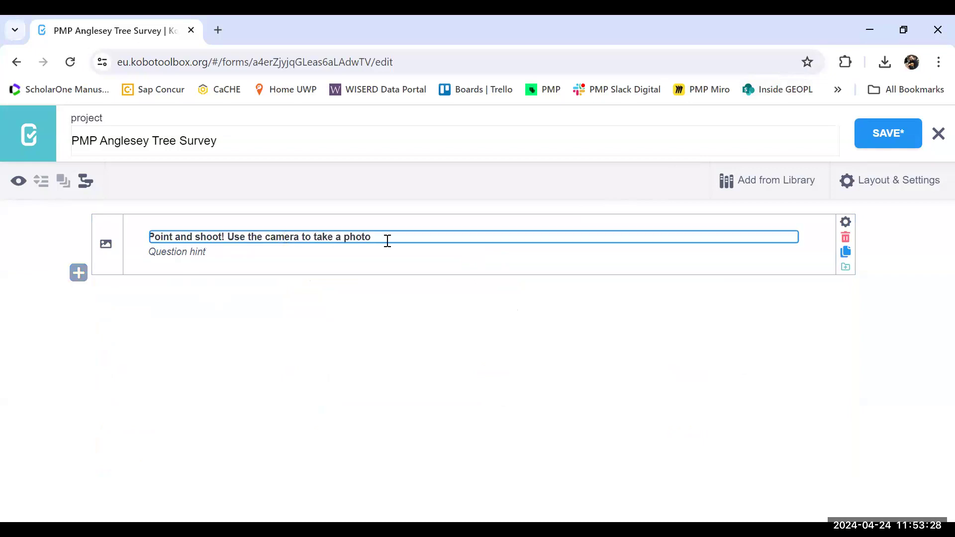
key(BackSpace)
key(BackSpace)
key(BackSpace)
key(BackSpace)
key(BackSpace)
key(BackSpace)
key(BackSpace)
key(BackSpace)
key(BackSpace)
key(BackSpace)
key(BackSpace)
key(BackSpace)
key(BackSpace)
key(BackSpace)
key(BackSpace)
key(BackSpace)
key(BackSpace)
key(BackSpace)
key(BackSpace)
key(BackSpace)
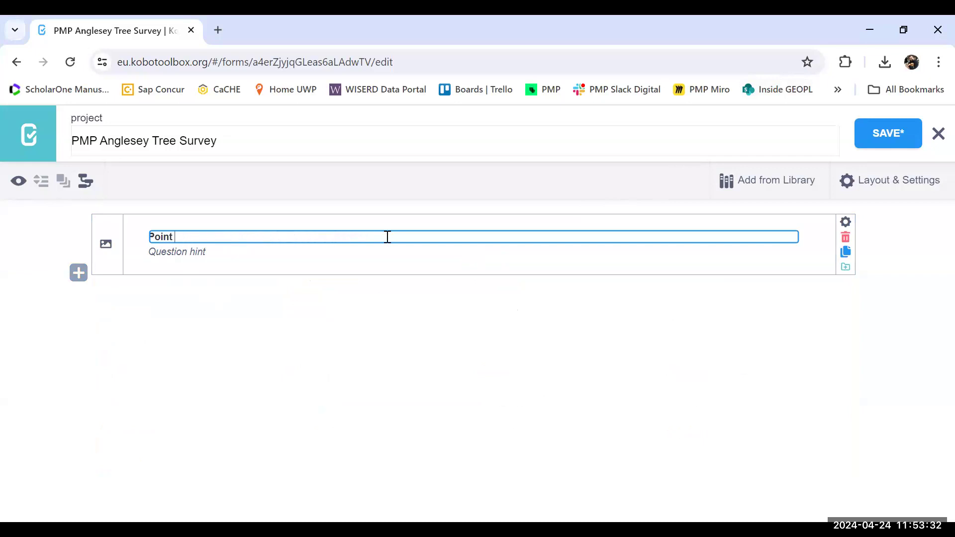
key(BackSpace)
key(BackSpace)
key(BackSpace)
key(BackSpace)
key(BackSpace)
text(Take a photo of the)
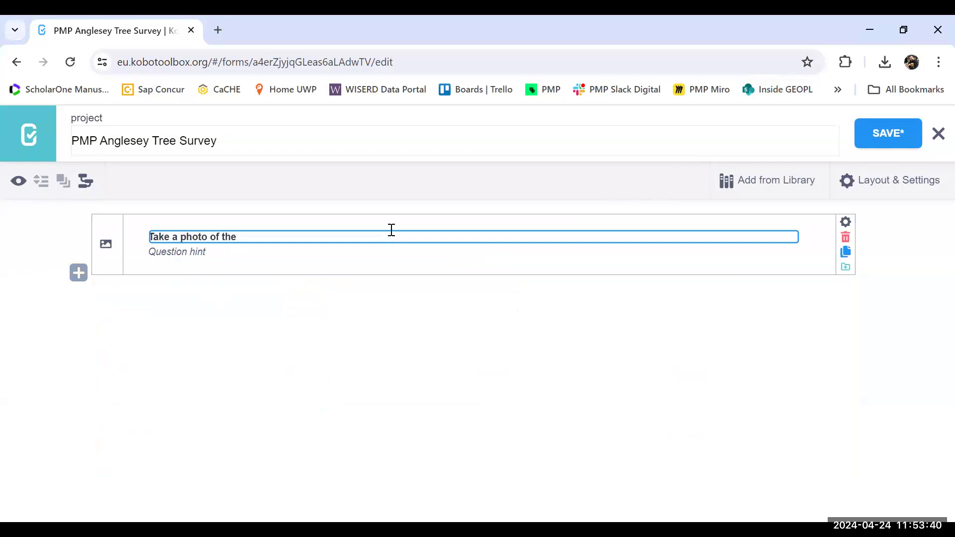
text( tree)
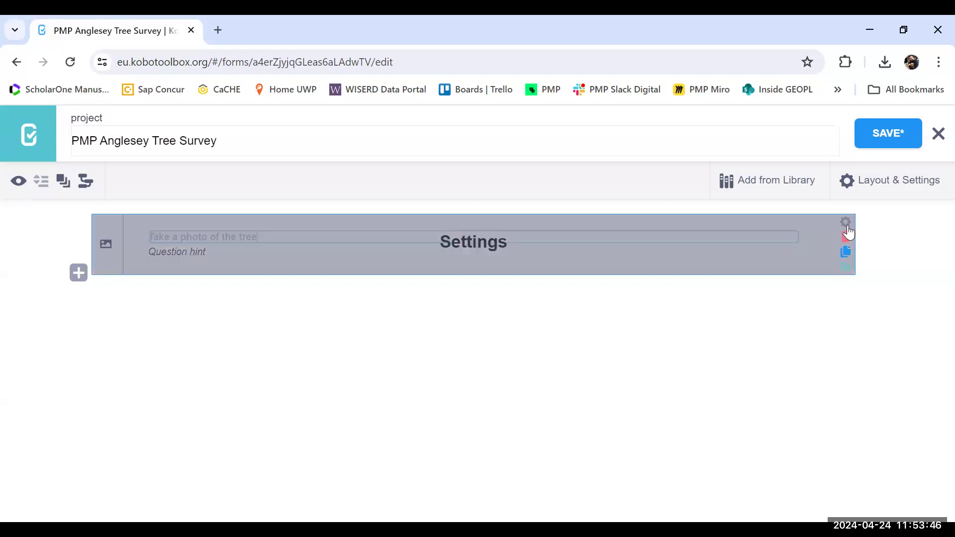
Step: Make a response to the photo question mandatory in its question options
click(846, 223)
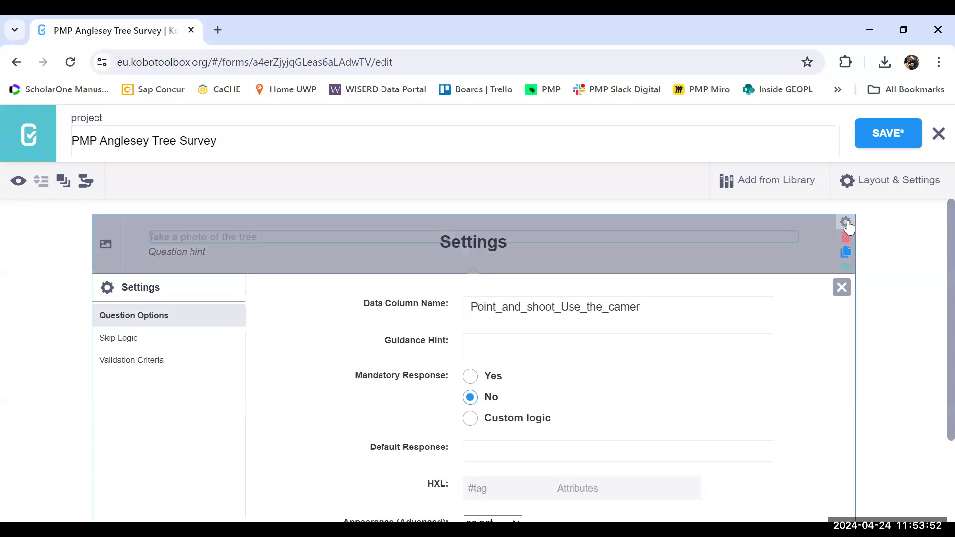
scroll(934, 234, down, 2)
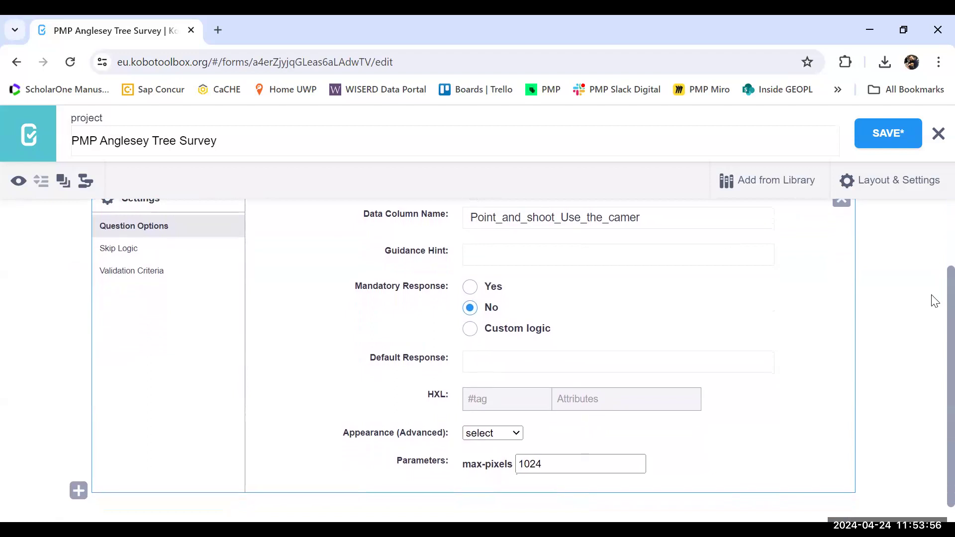
click(470, 292)
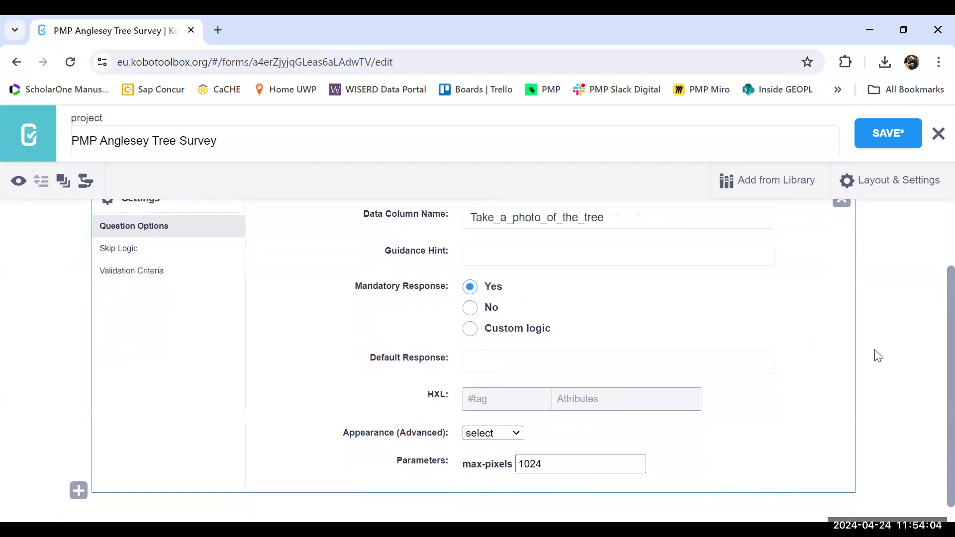
scroll(935, 359, down, 1)
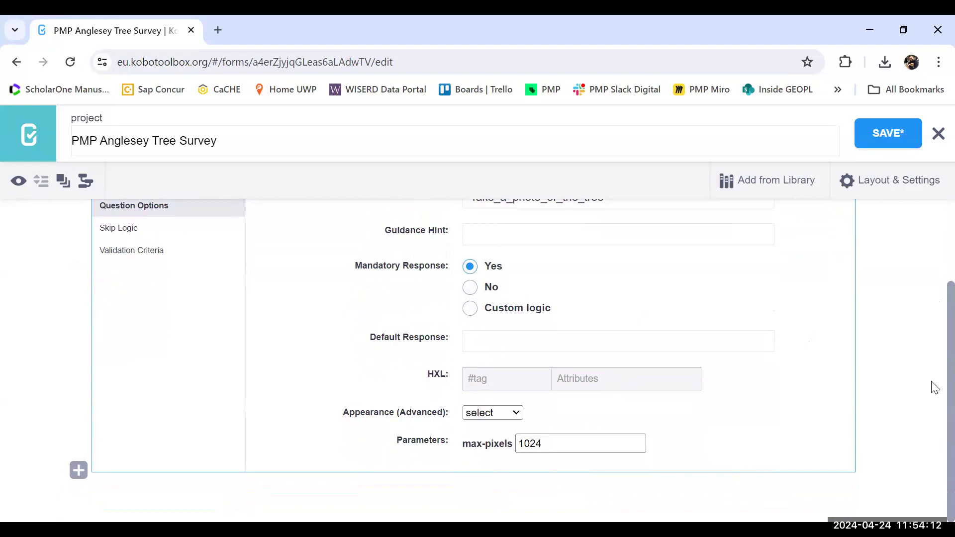
scroll(931, 368, up, 1)
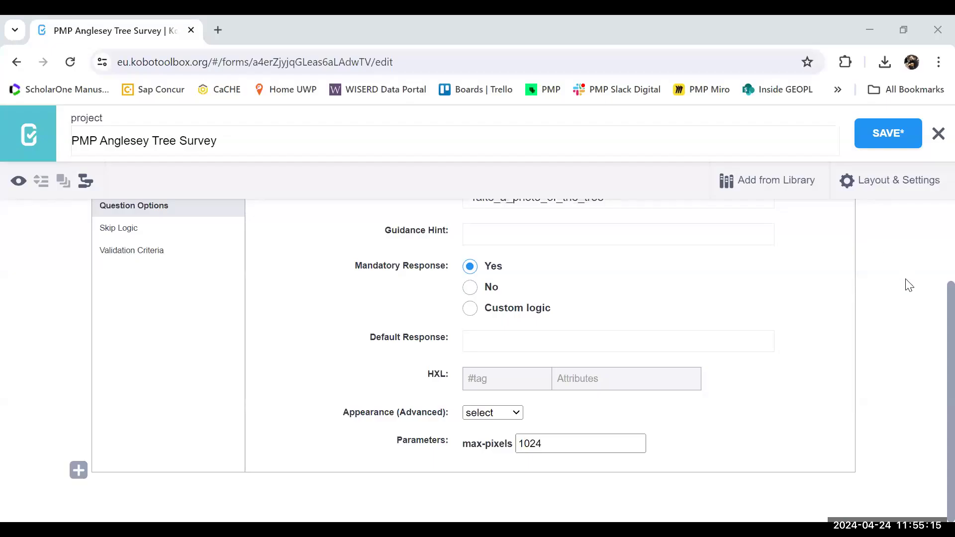
Step: Add a Point question below the photo question, keeping its default label
click(80, 472)
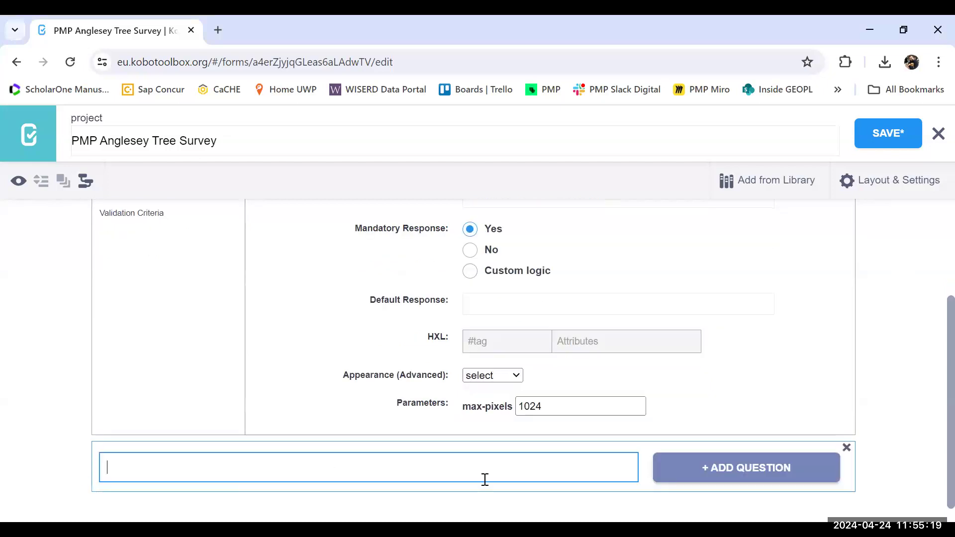
click(691, 475)
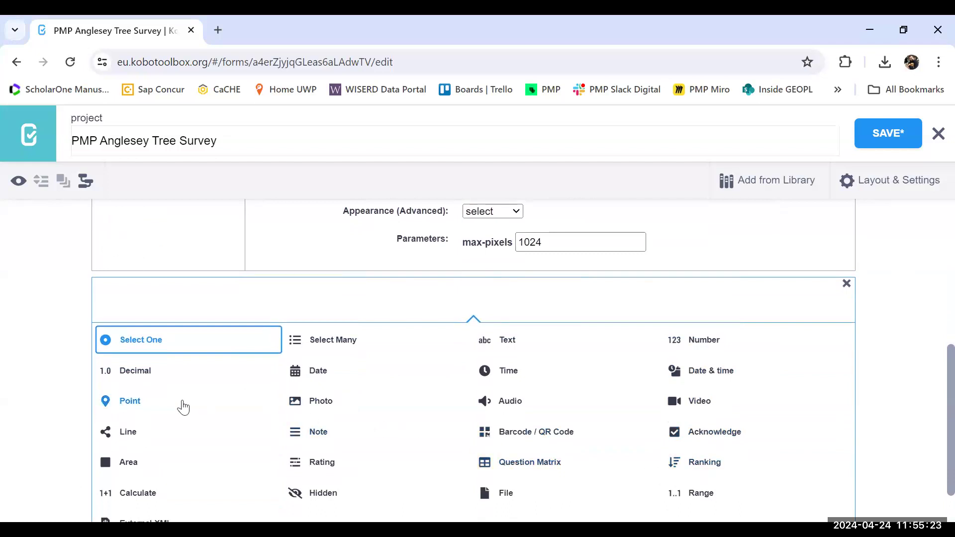
click(126, 402)
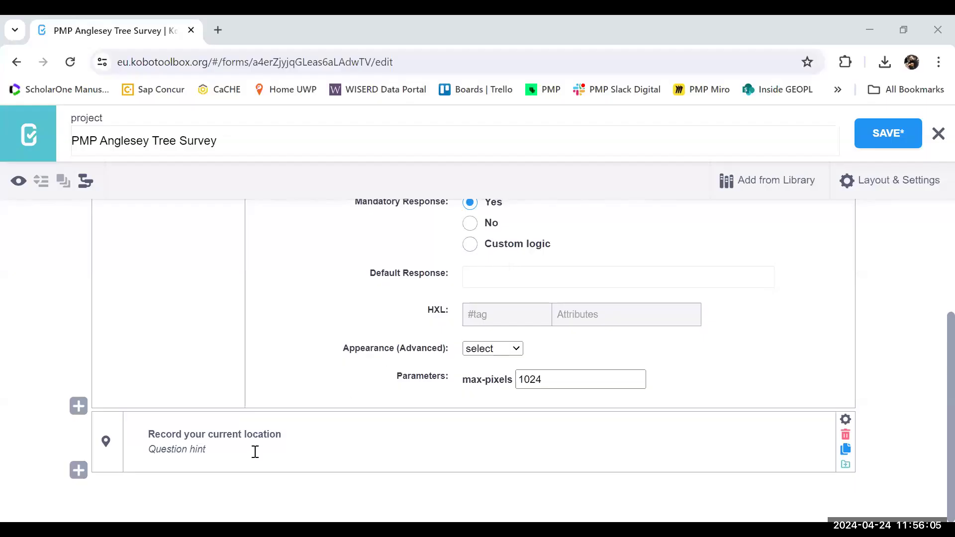
Step: Add a Select One question below the location question
click(78, 470)
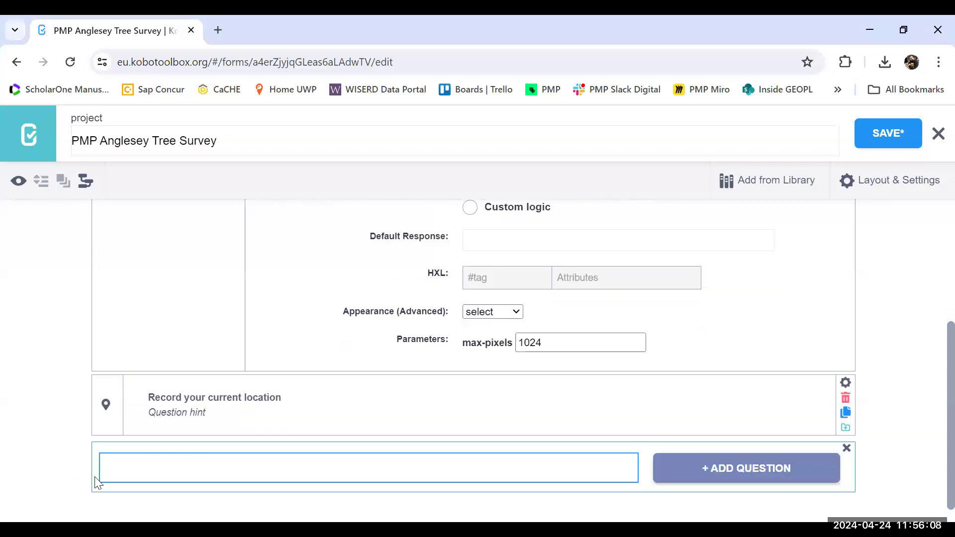
click(706, 476)
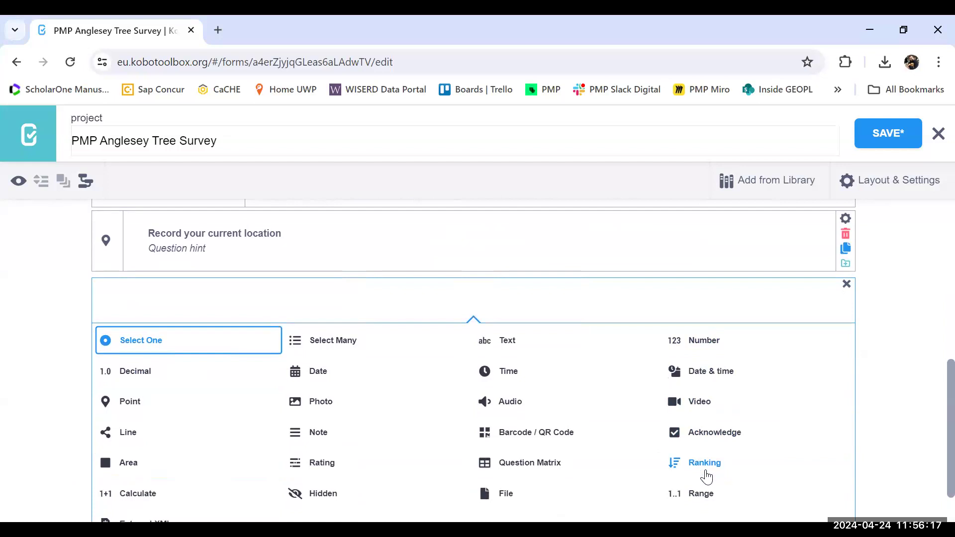
click(140, 342)
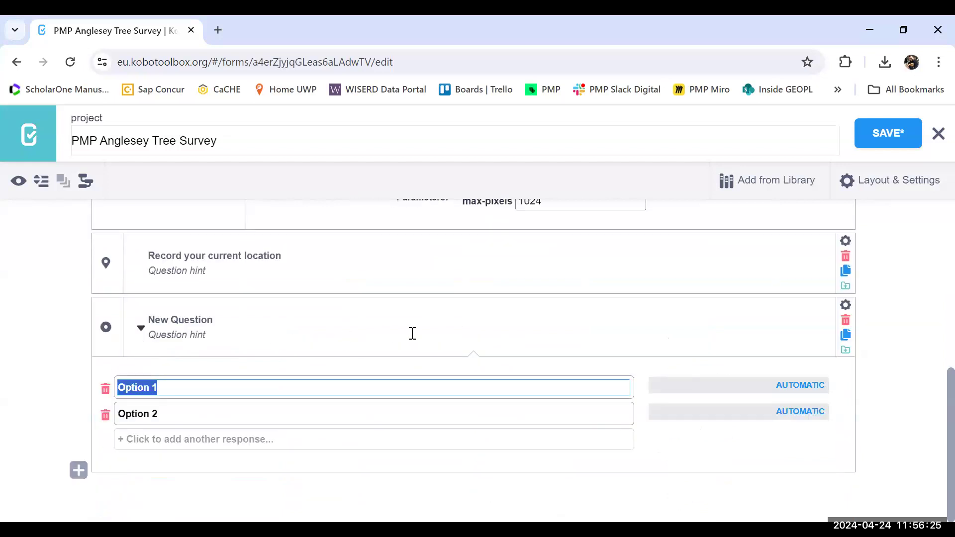
Step: Replace the Select One question's label with "OSM: What is the type of leaf"
click(212, 319)
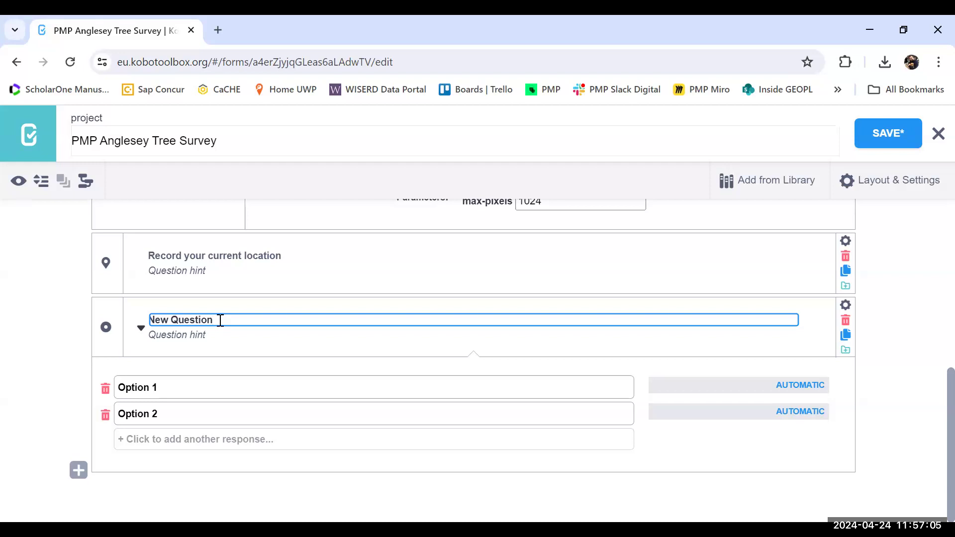
key(BackSpace)
key(BackSpace)
key(BackSpace)
key(BackSpace)
key(BackSpace)
key(BackSpace)
key(BackSpace)
key(BackSpace)
key(BackSpace)
key(BackSpace)
key(BackSpace)
key(BackSpace)
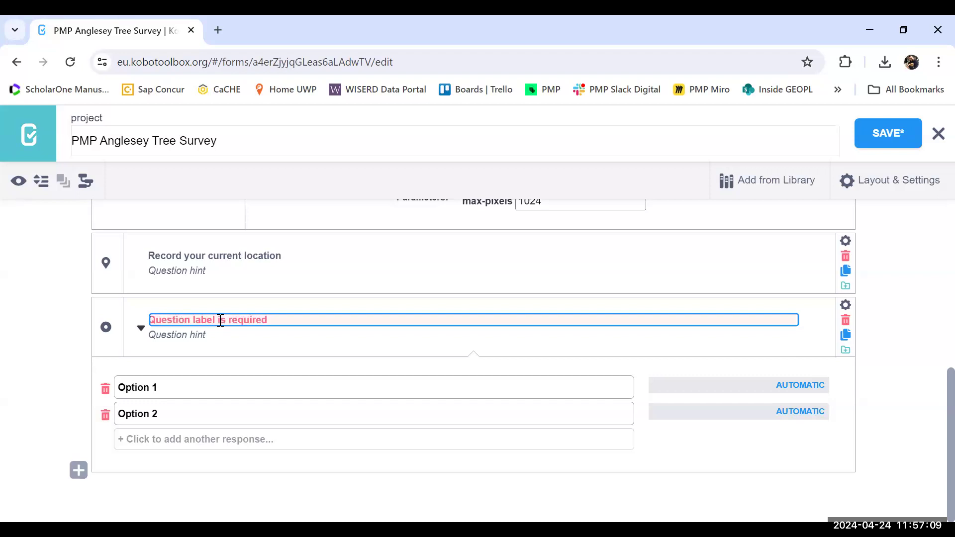
text(OSM)
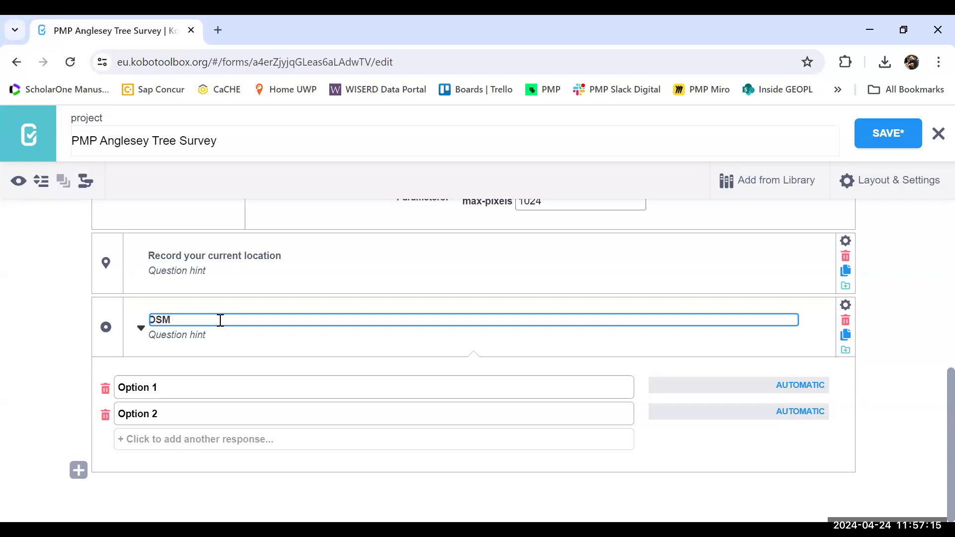
text( : What is the type of leaf)
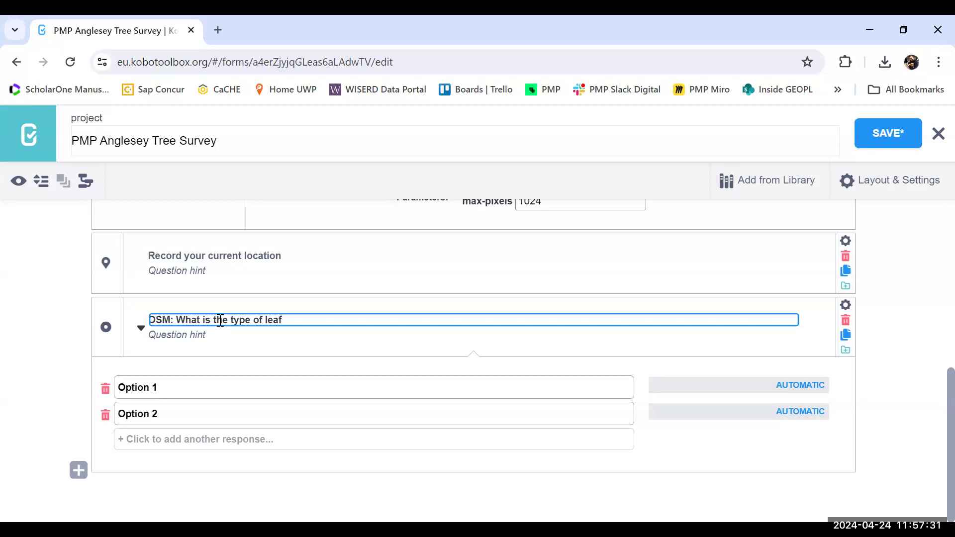
Step: Replace the first response option of the leaf question with "Broadleaved"
click(180, 389)
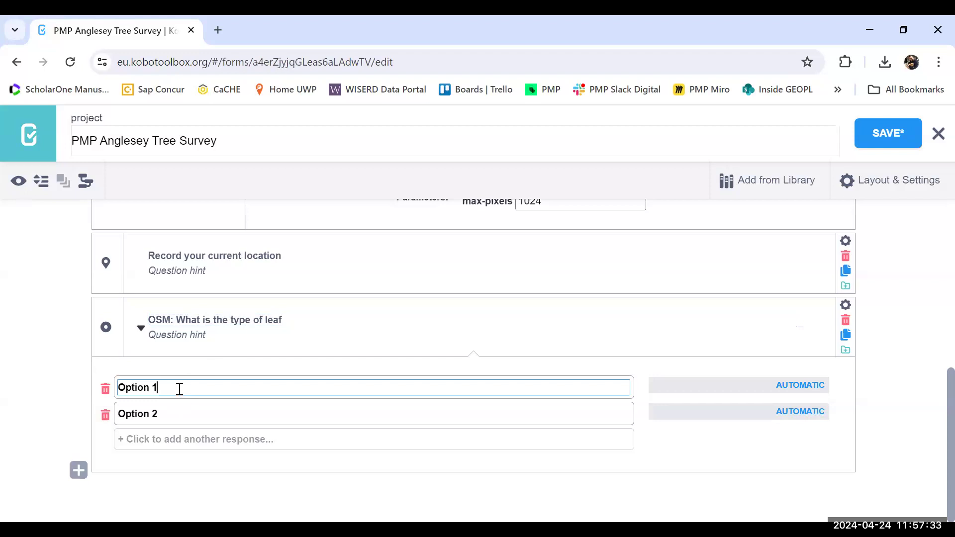
key(BackSpace)
key(BackSpace)
key(BackSpace)
key(BackSpace)
key(BackSpace)
key(BackSpace)
key(BackSpace)
key(BackSpace)
text(Broadleaved)
Step: Replace the second response option of the leaf question with "Needleleaved"
click(172, 413)
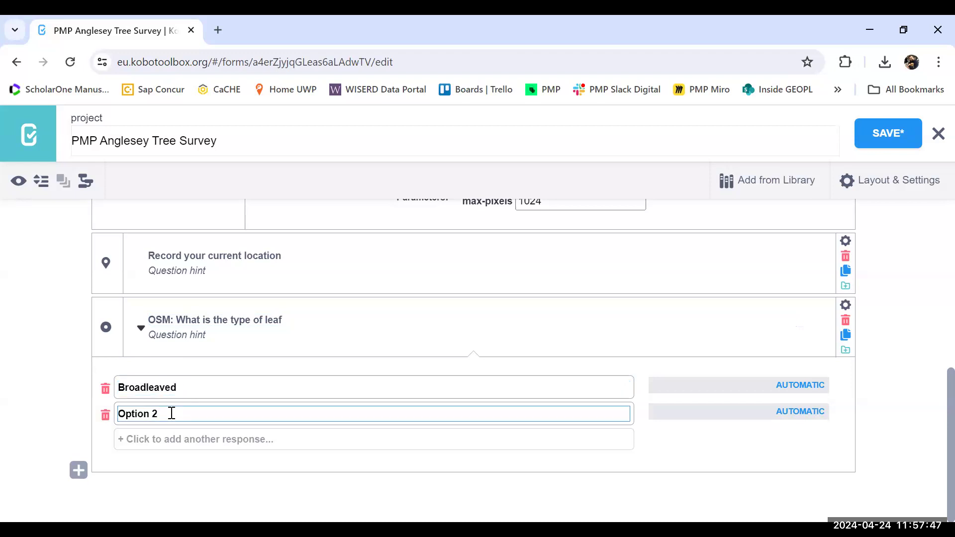
key(BackSpace)
key(BackSpace)
key(BackSpace)
key(BackSpace)
key(BackSpace)
key(BackSpace)
key(BackSpace)
key(BackSpace)
text(Needleleaved)
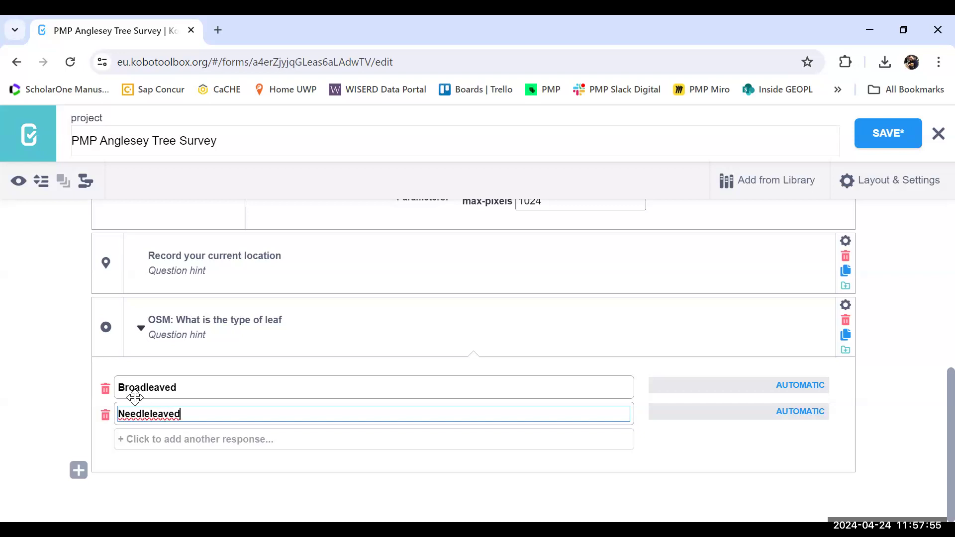
Step: Change the initial letters of the first two leaf response options to lowercase b and n
click(124, 387)
key(BackSpace)
key(Delete)
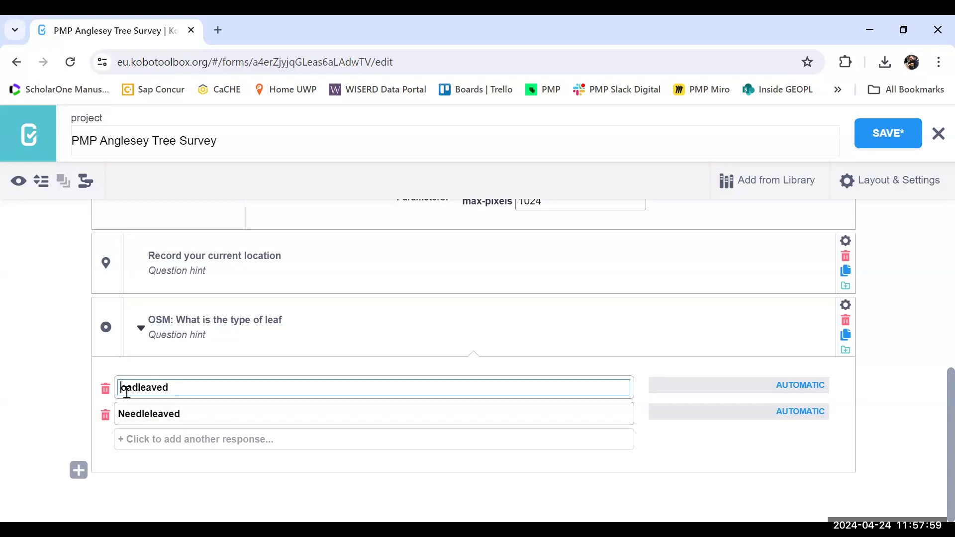
text(b)
click(124, 416)
key(BackSpace)
text(n)
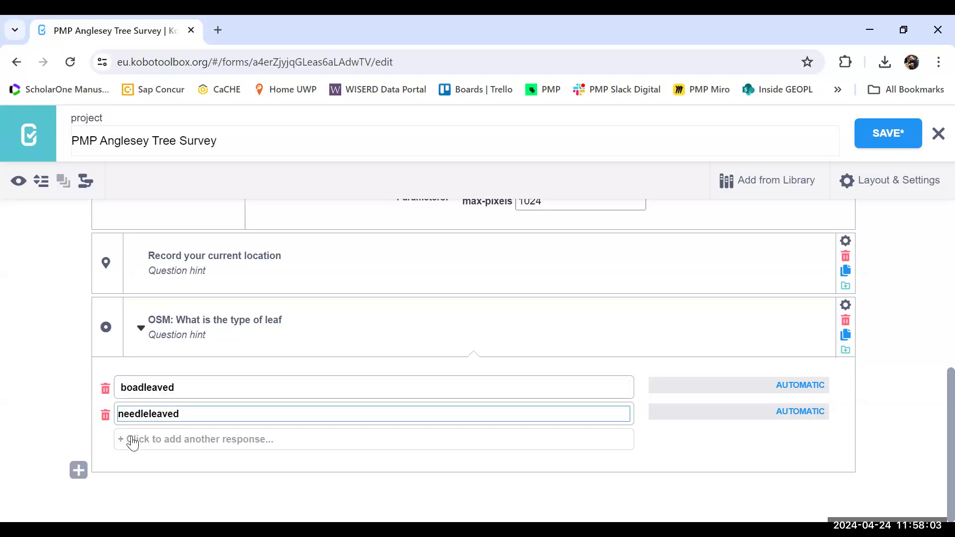
Step: Add two more response options to the leaf question, "mixed" and "leafless"
click(130, 440)
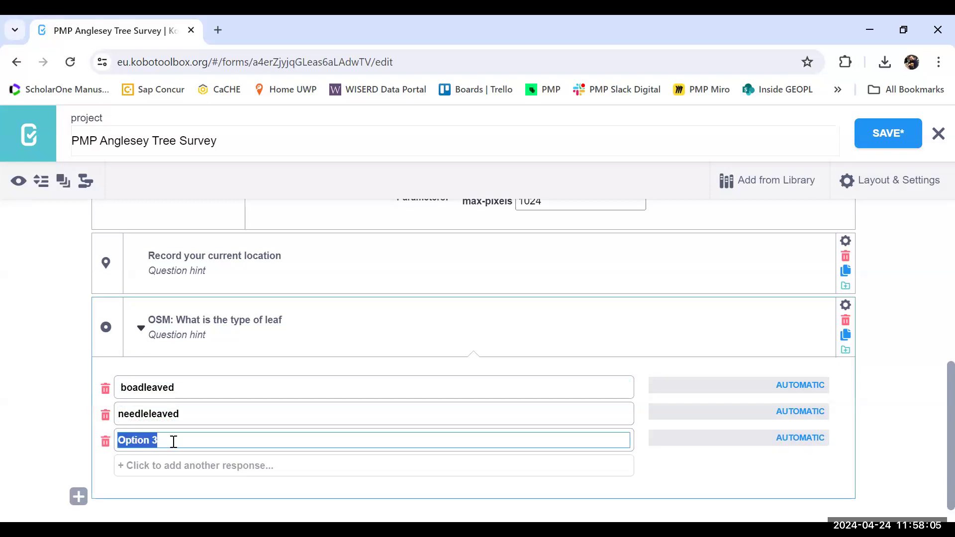
key(BackSpace)
text(mixed)
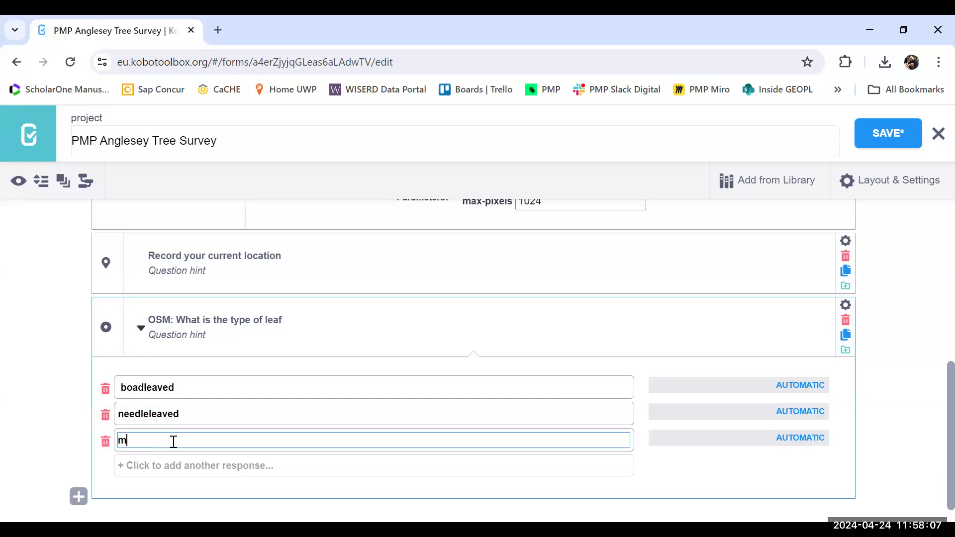
click(159, 470)
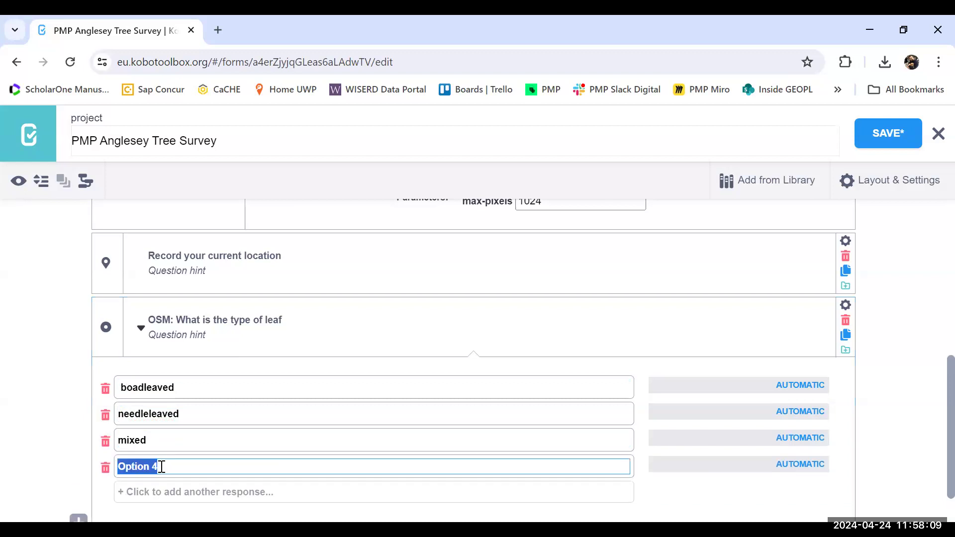
key(BackSpace)
text(l)
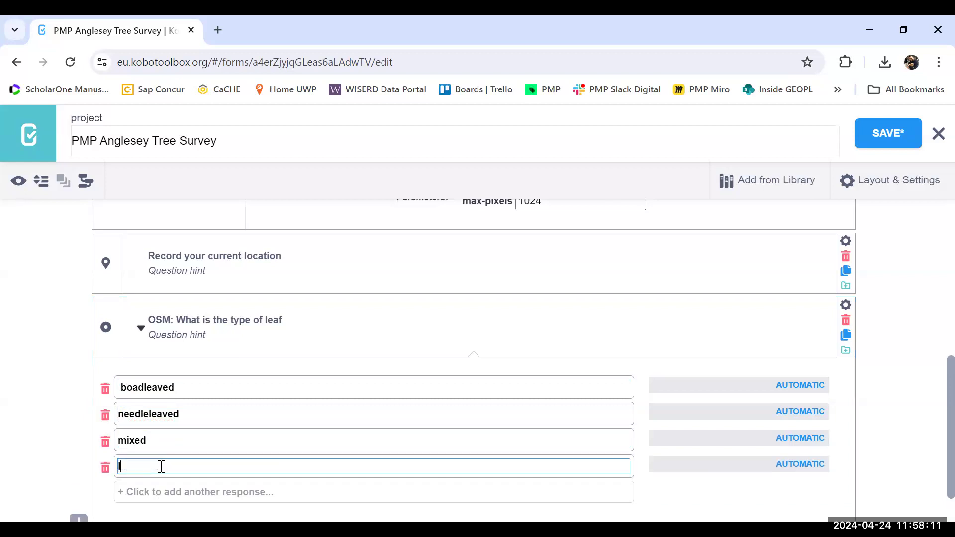
text(eafless)
Step: Correct the spelling of the first leaf response option to "broadleaved"
scroll(934, 418, down, 1)
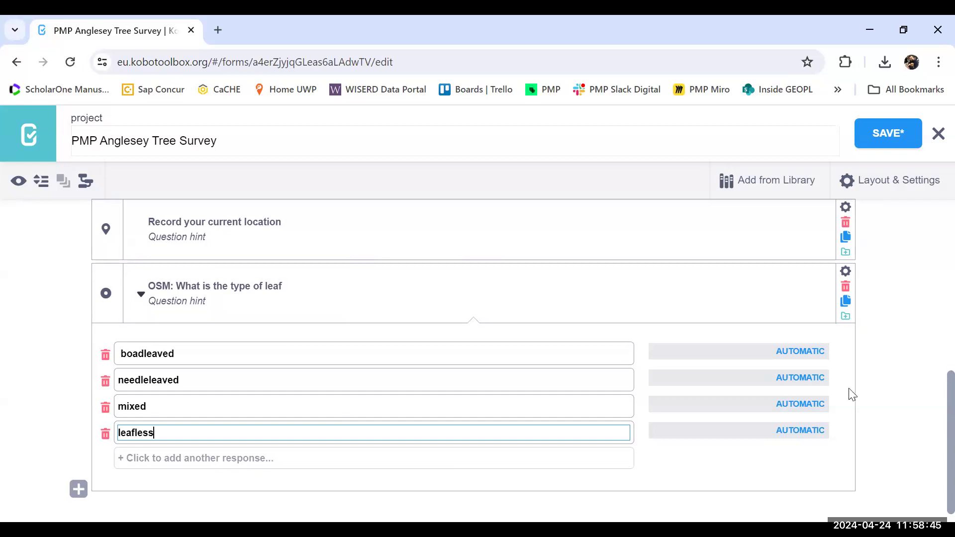
click(125, 354)
text(r)
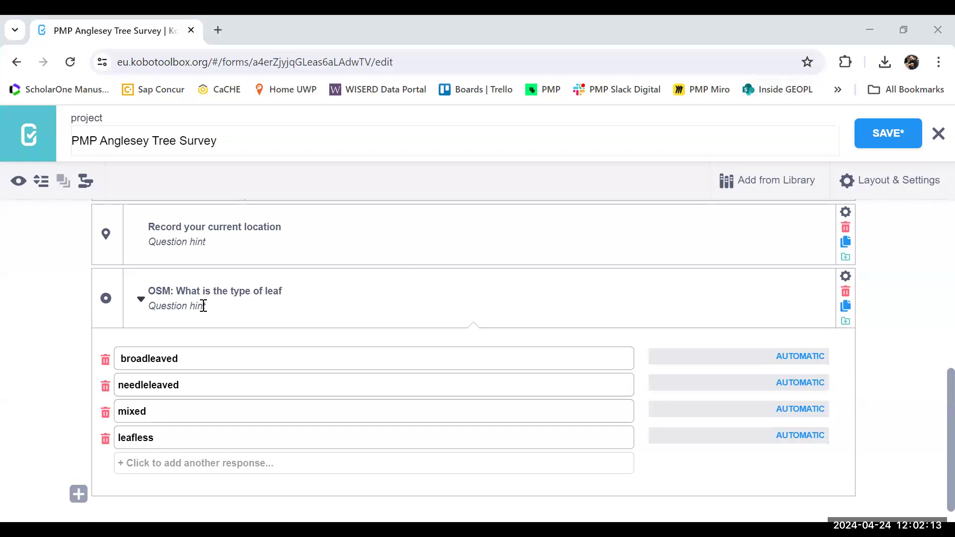
Step: Enter "What is the type of leaf" as the hint of the leaf question
click(202, 305)
text(What is the typeo)
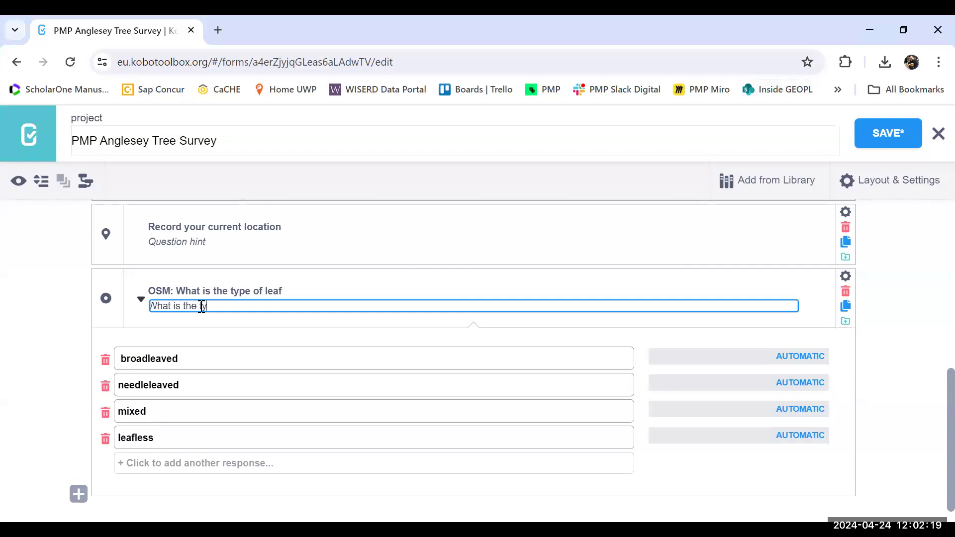
key(BackSpace)
text(e of leaf)
Step: Shorten the leaf question's label to "OSM: Type of leaf"
click(230, 292)
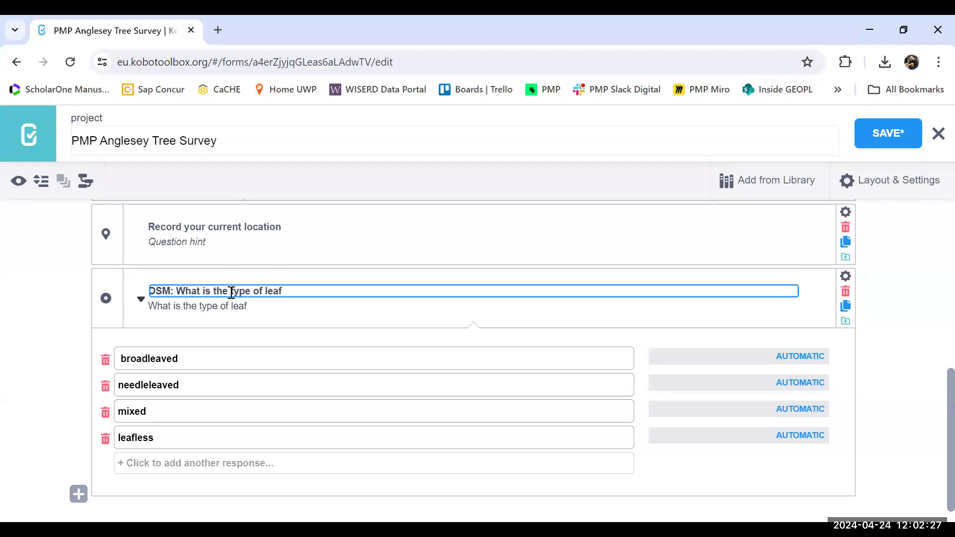
key(BackSpace)
key(BackSpace)
key(BackSpace)
key(BackSpace)
key(BackSpace)
key(BackSpace)
key(BackSpace)
key(BackSpace)
key(BackSpace)
key(BackSpace)
key(BackSpace)
key(BackSpace)
key(BackSpace)
text(T)
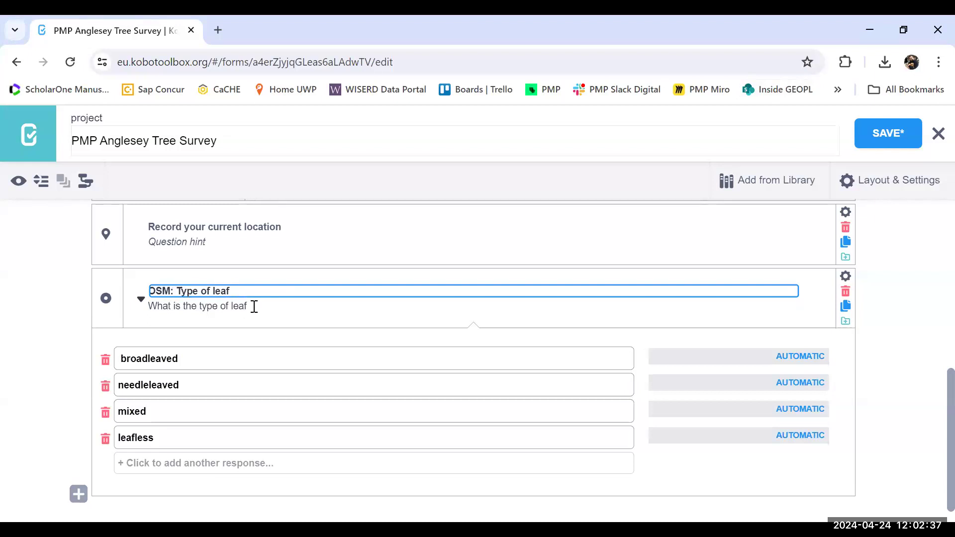
click(254, 305)
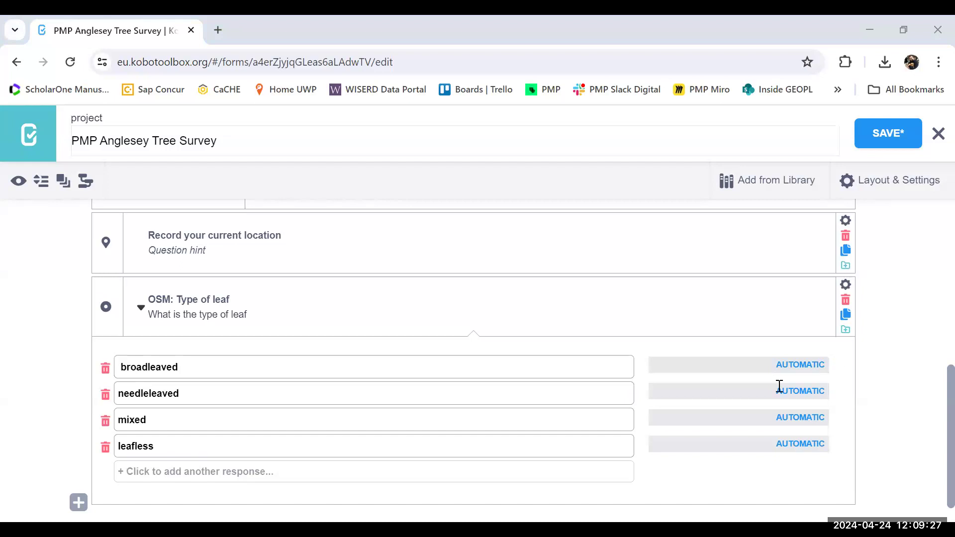
Step: Add a Question Matrix question below the leaf type question
click(77, 503)
click(729, 504)
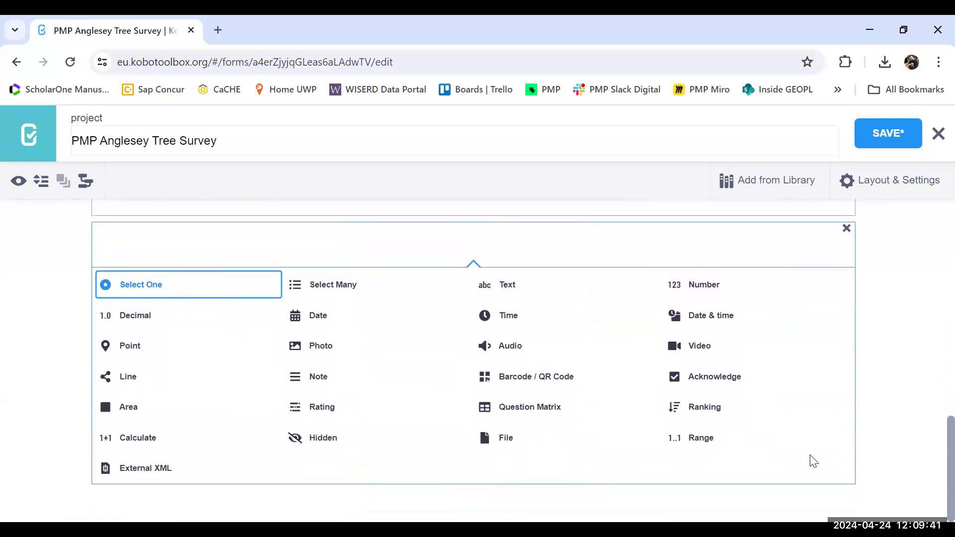
click(542, 415)
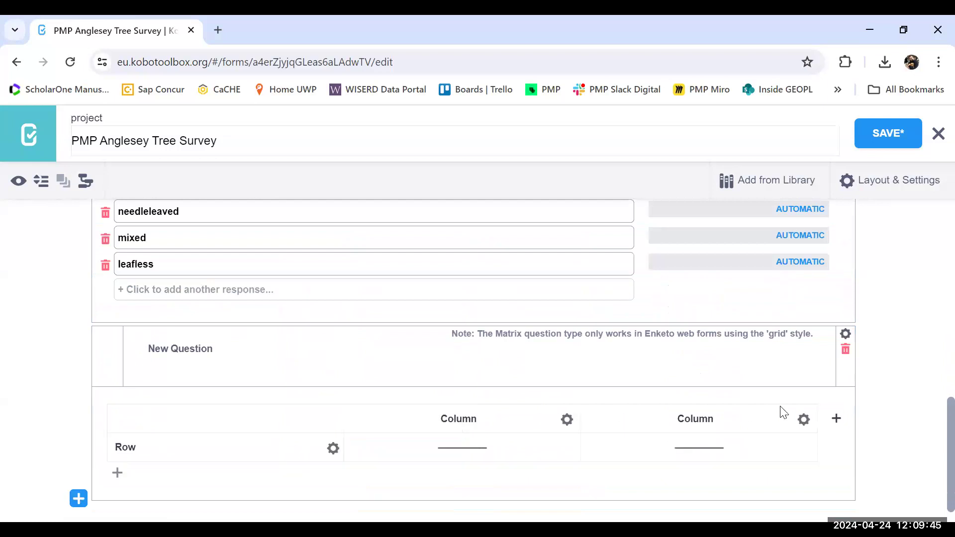
Step: Set the response type of the matrix question's first column to Select One
scroll(935, 433, down, 1)
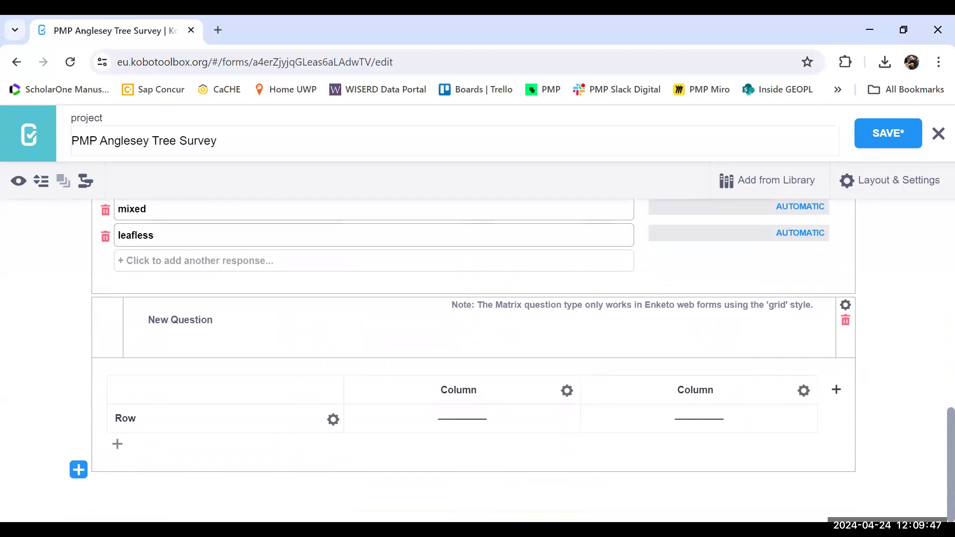
click(567, 391)
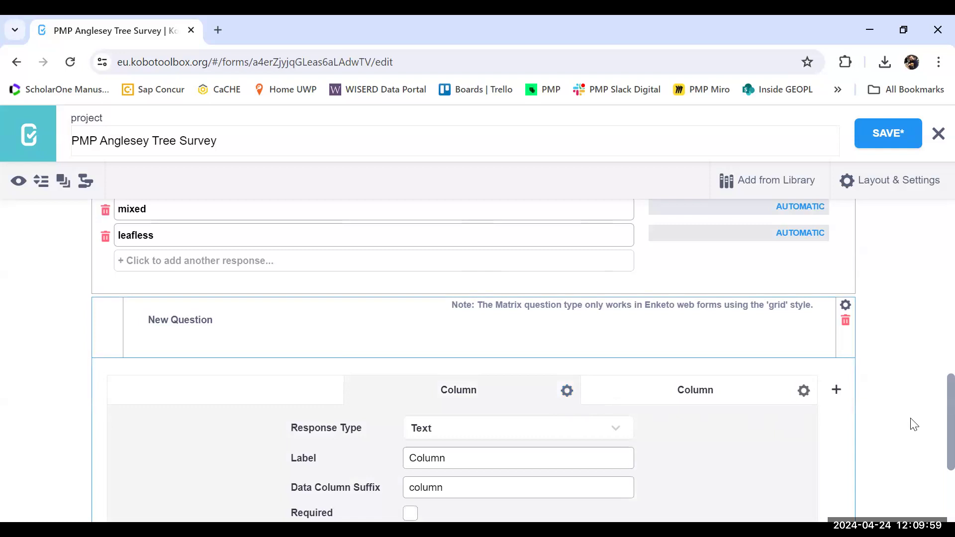
scroll(931, 418, down, 1)
scroll(933, 433, down, 1)
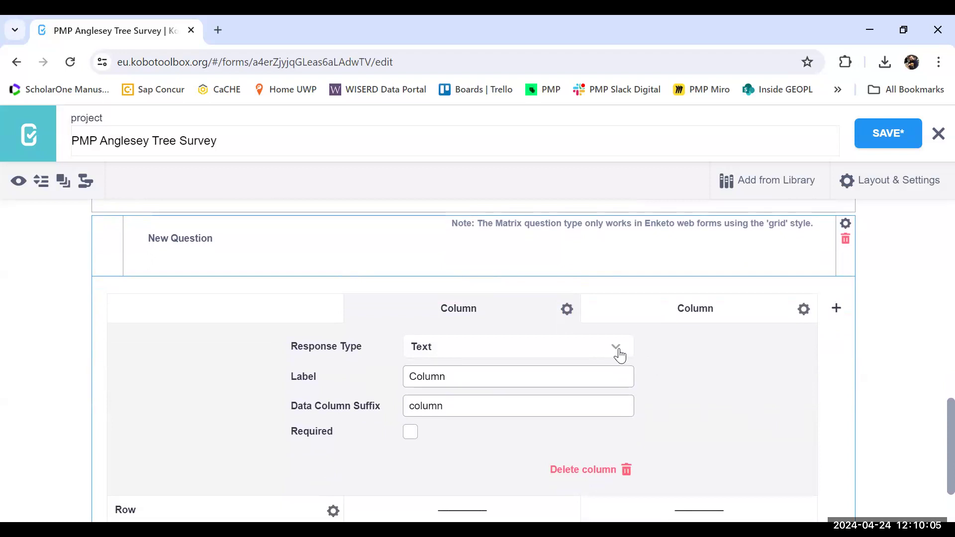
click(617, 351)
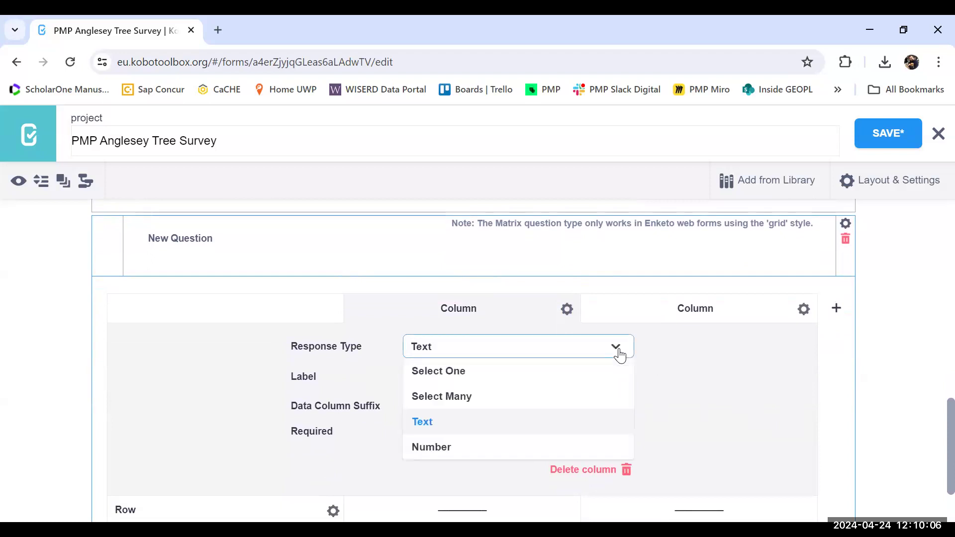
click(525, 381)
Step: Label the first matrix column "Has the tree affected the surrounding area" and make it required
click(494, 374)
key(BackSpace)
key(BackSpace)
key(BackSpace)
key(BackSpace)
key(BackSpace)
key(BackSpace)
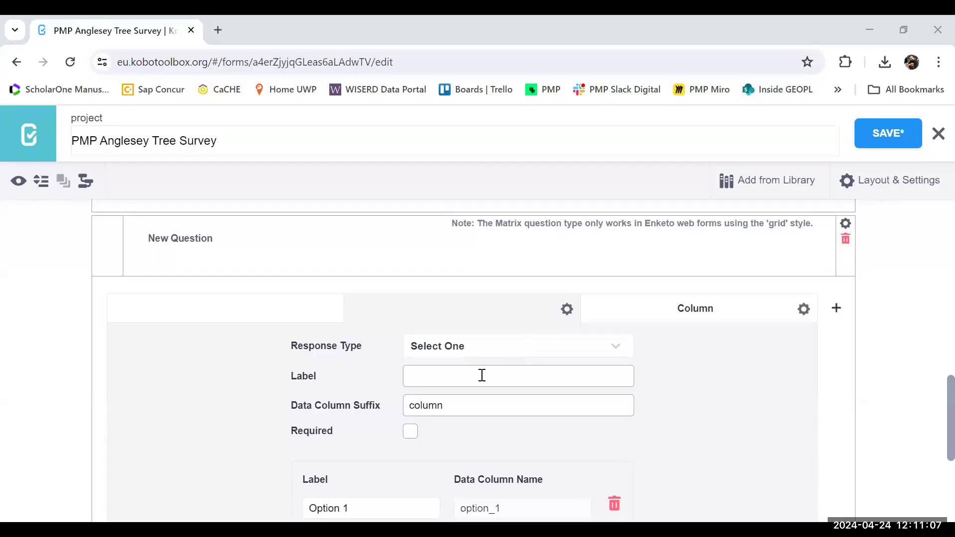
click(468, 375)
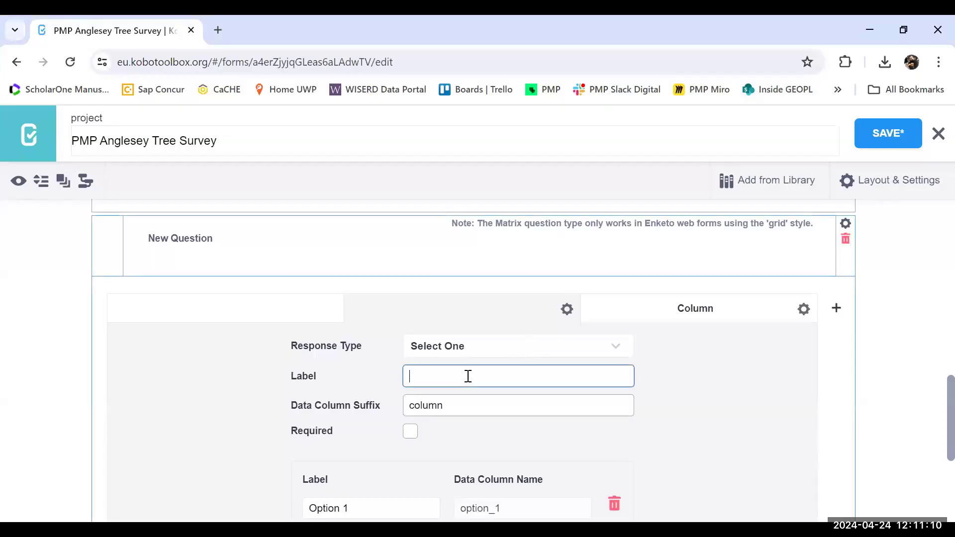
text(Has)
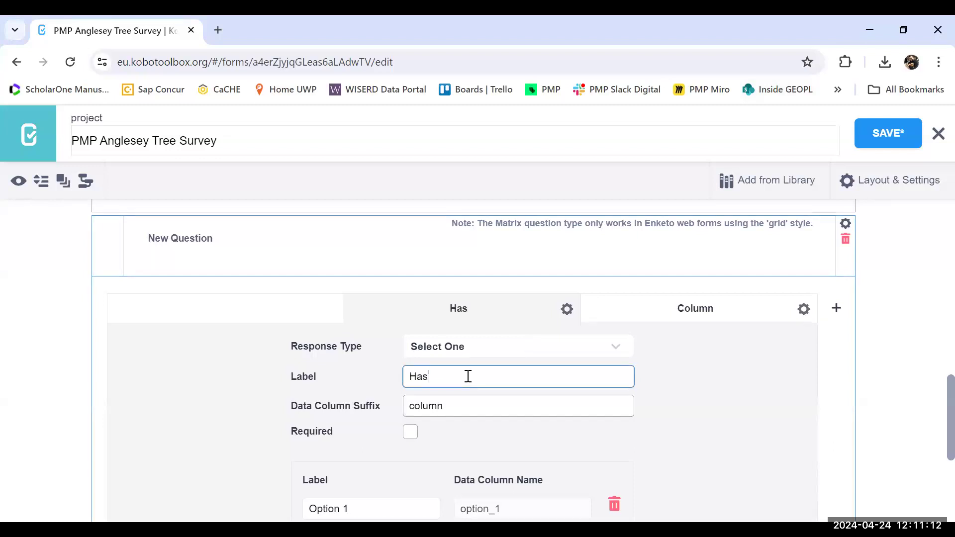
text( the tree affected)
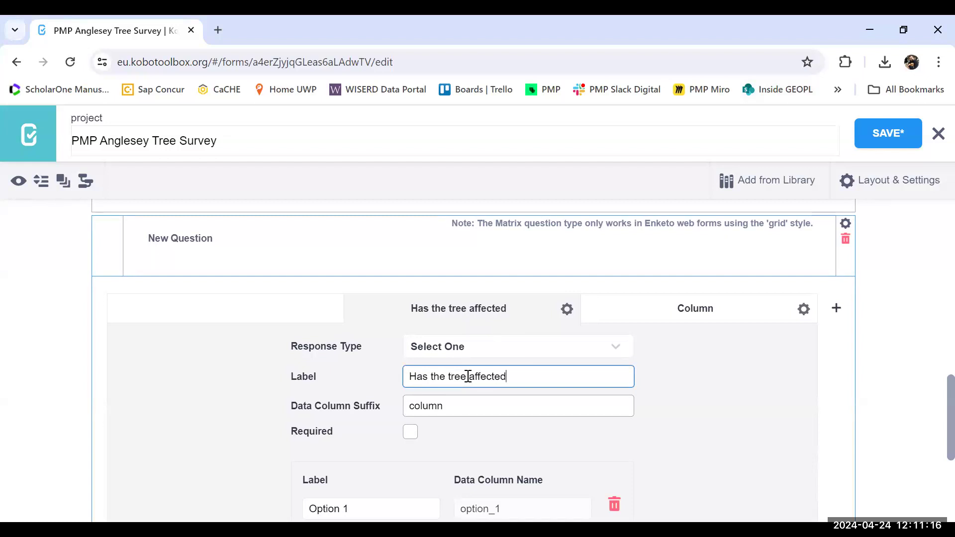
text( the)
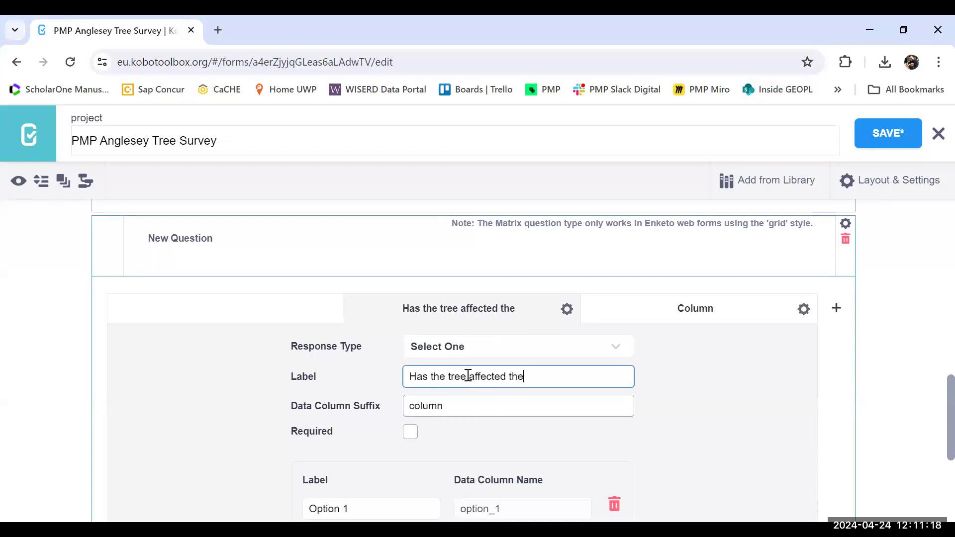
text( surroun)
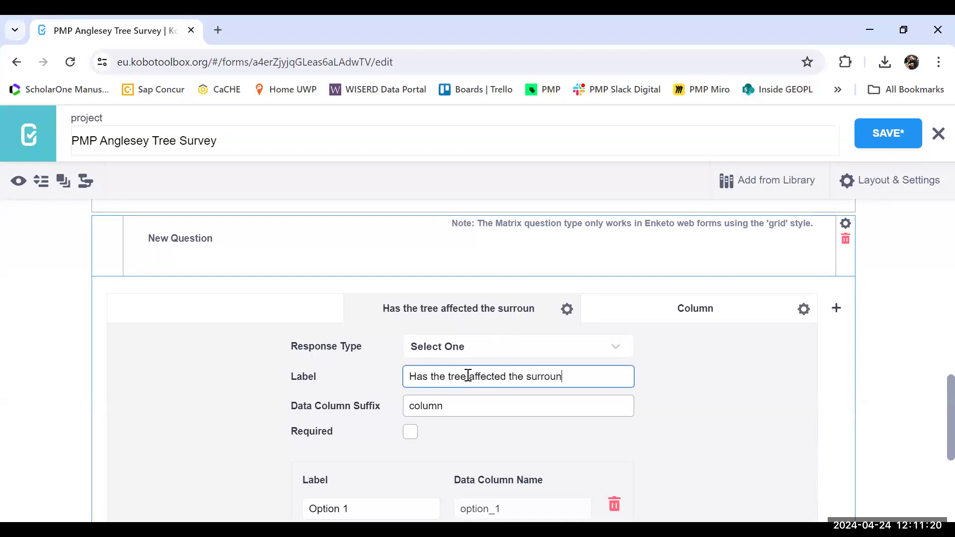
text(ding area)
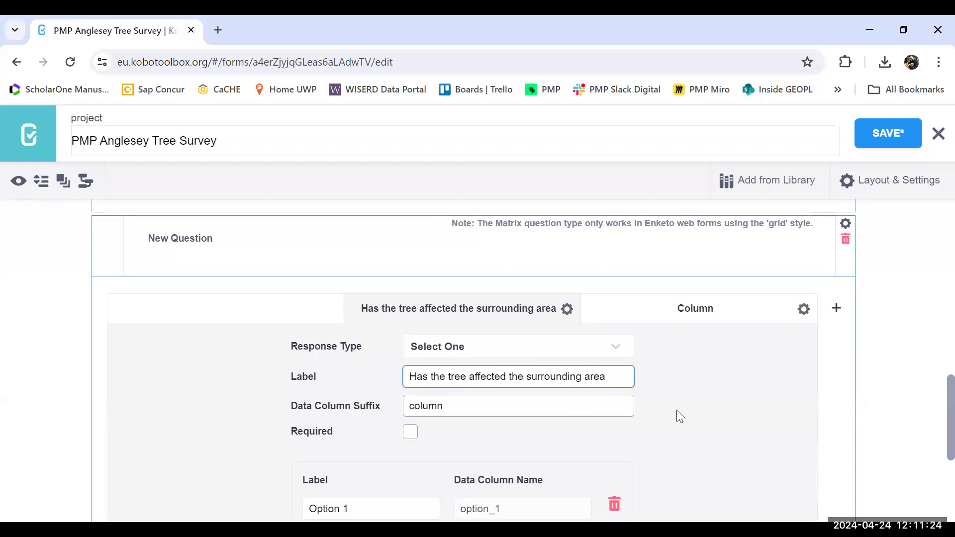
scroll(934, 417, down, 3)
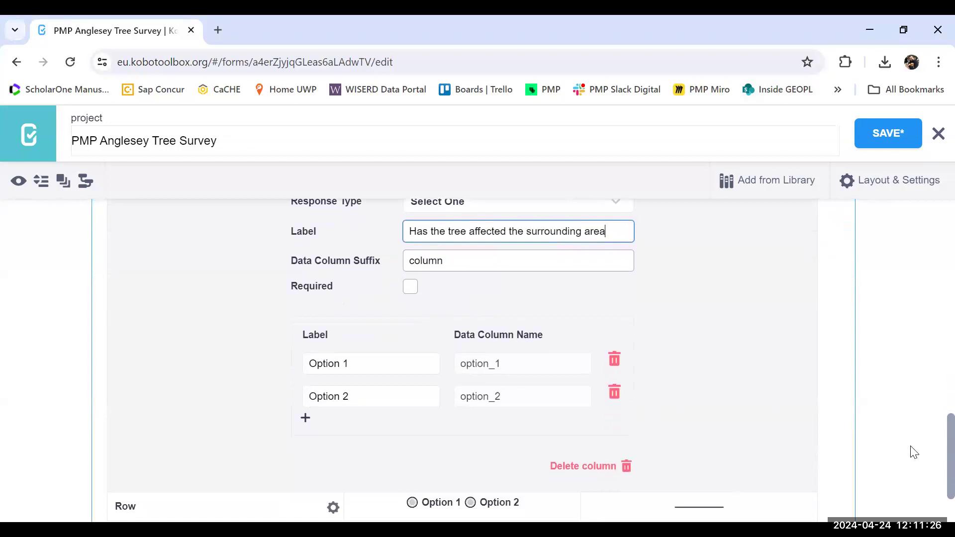
click(410, 289)
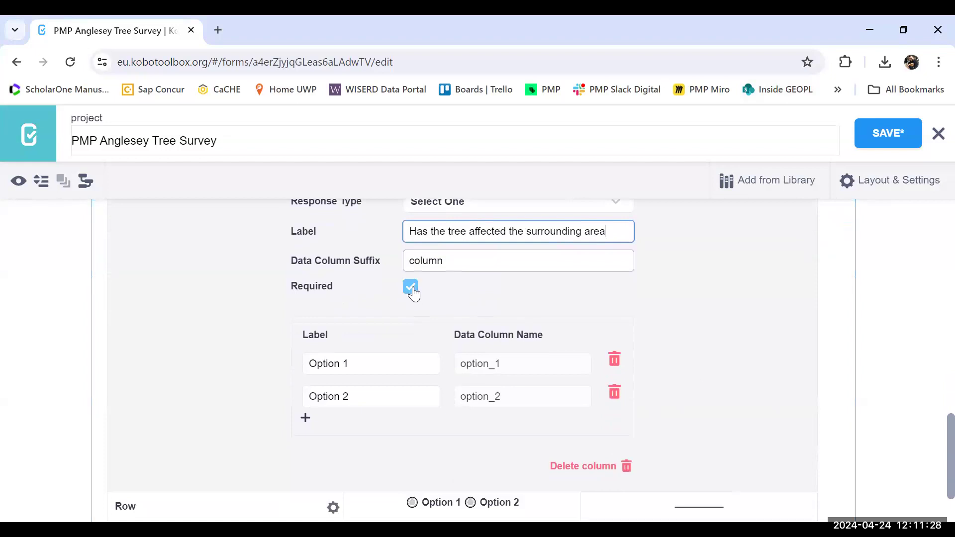
Step: Rename the first matrix column's two options to "Yes" and "No" and close the column's settings
click(382, 362)
key(BackSpace)
key(BackSpace)
key(BackSpace)
key(BackSpace)
key(BackSpace)
key(BackSpace)
key(BackSpace)
key(BackSpace)
text(Yes)
click(363, 394)
key(BackSpace)
key(BackSpace)
key(BackSpace)
key(BackSpace)
key(BackSpace)
key(BackSpace)
key(BackSpace)
key(BackSpace)
text(No)
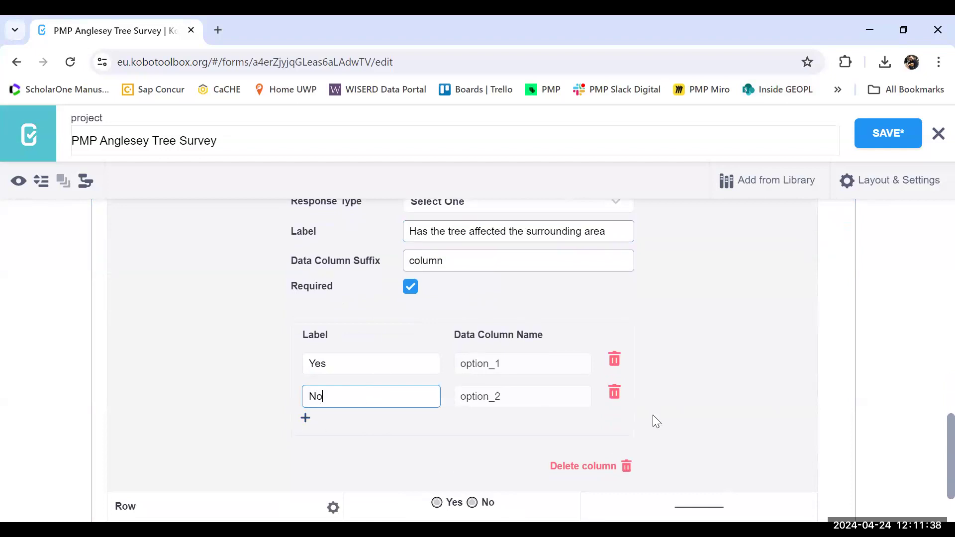
scroll(932, 449, up, 4)
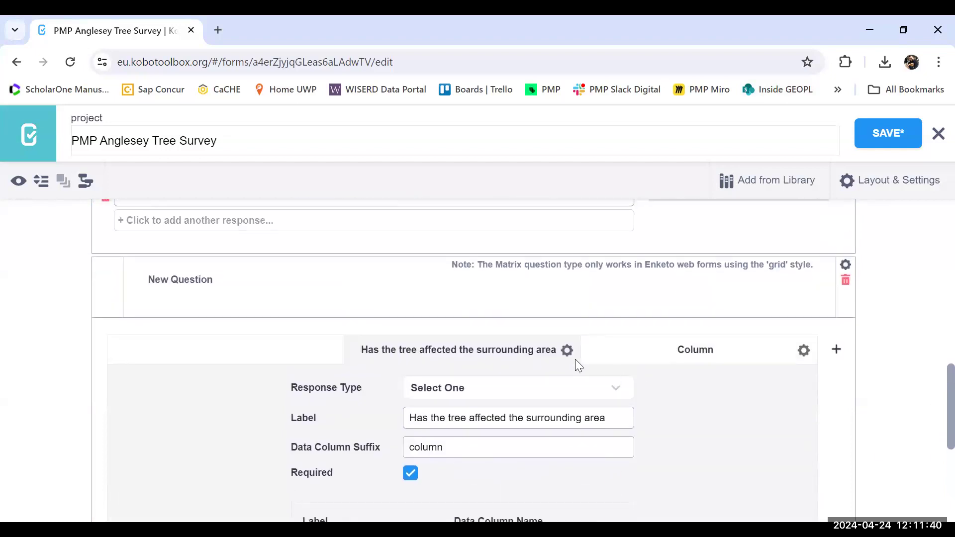
click(567, 350)
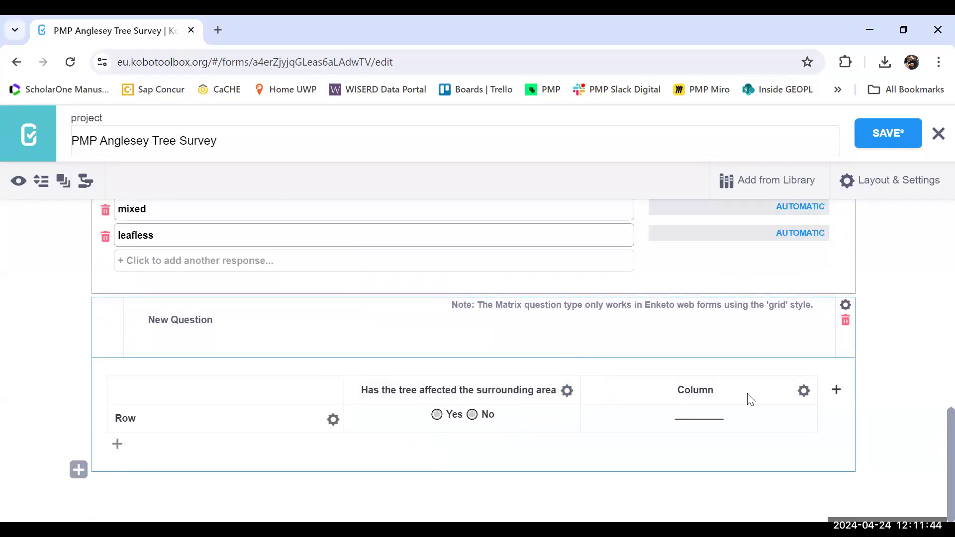
Step: Label the matrix question's second column "If yes, how has the tree affected the area?" and close the column's settings
click(804, 392)
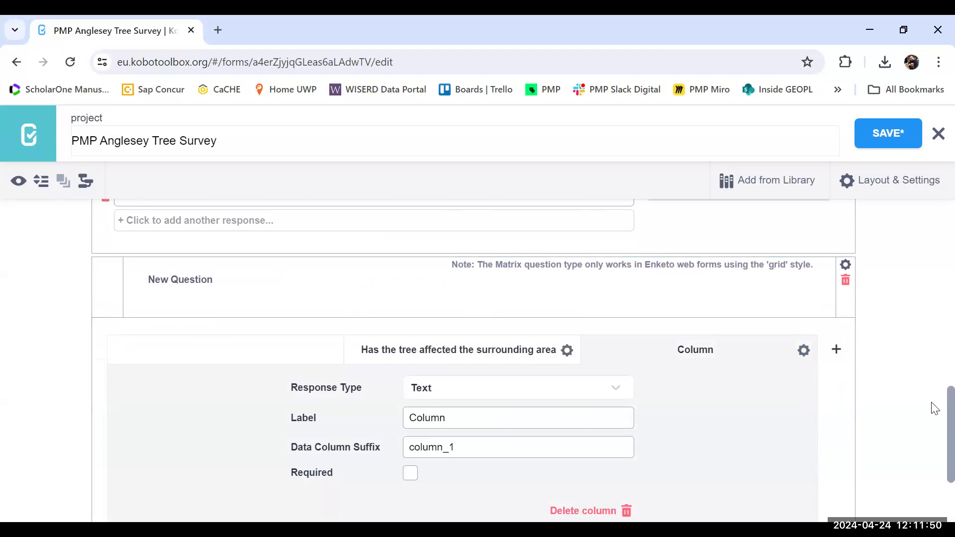
scroll(934, 415, down, 1)
scroll(935, 416, down, 2)
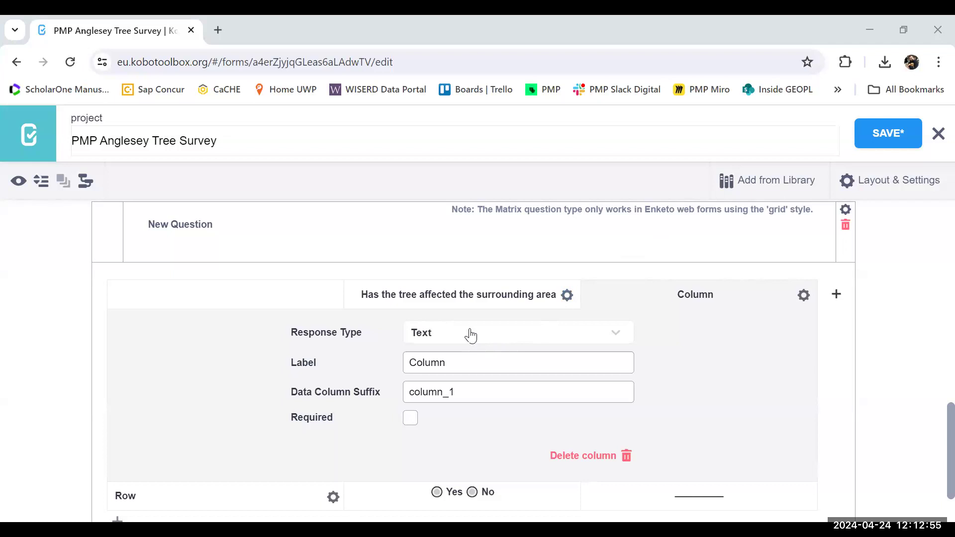
click(472, 364)
key(BackSpace)
key(BackSpace)
key(BackSpace)
key(BackSpace)
key(BackSpace)
key(BackSpace)
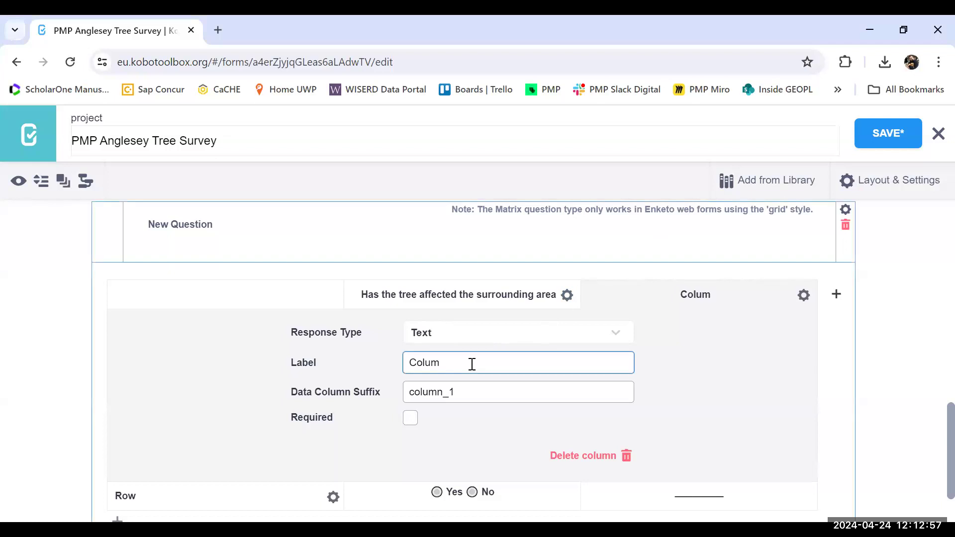
text(How)
key(BackSpace)
key(BackSpace)
key(BackSpace)
key(BackSpace)
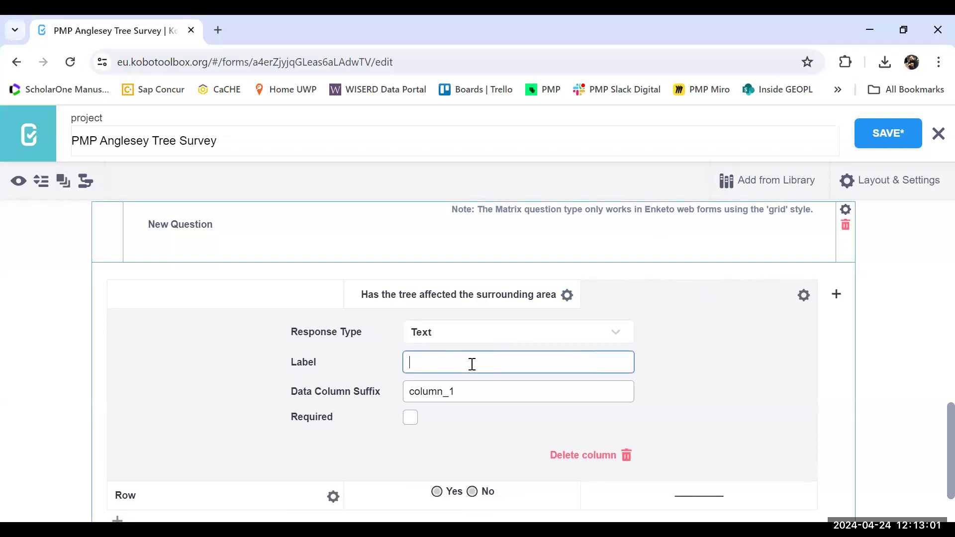
text(If ye)
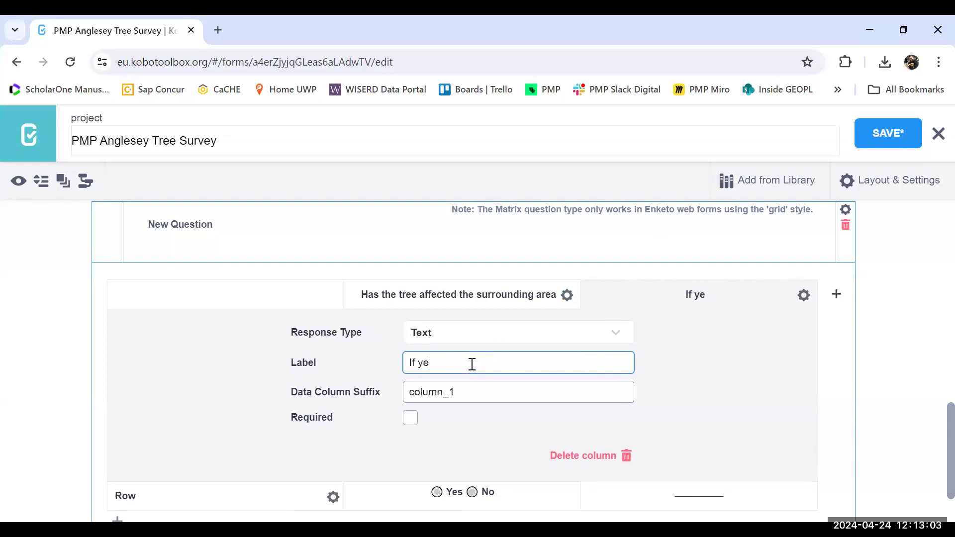
text(s, how has it afec)
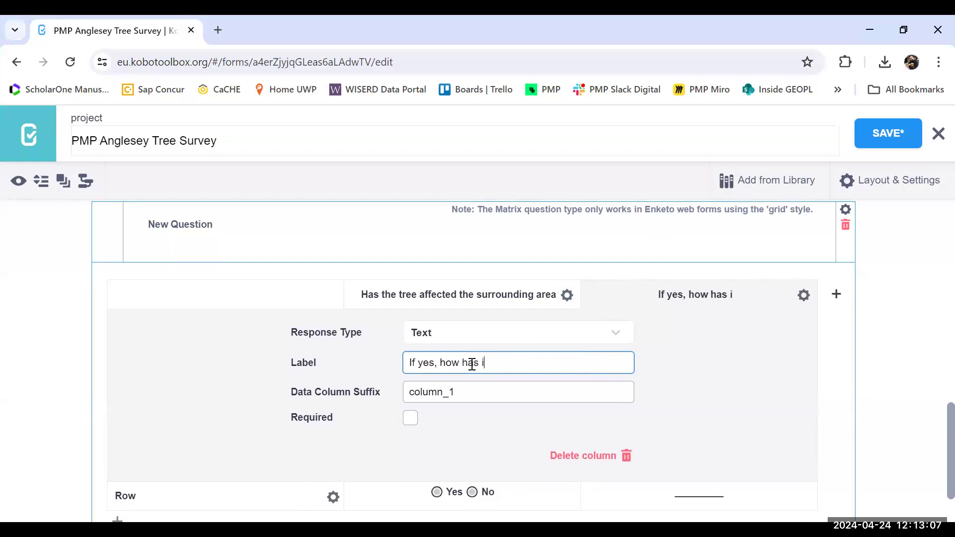
key(BackSpace)
key(BackSpace)
key(BackSpace)
key(BackSpace)
key(BackSpace)
key(BackSpace)
key(BackSpace)
text(the tree affected the area?)
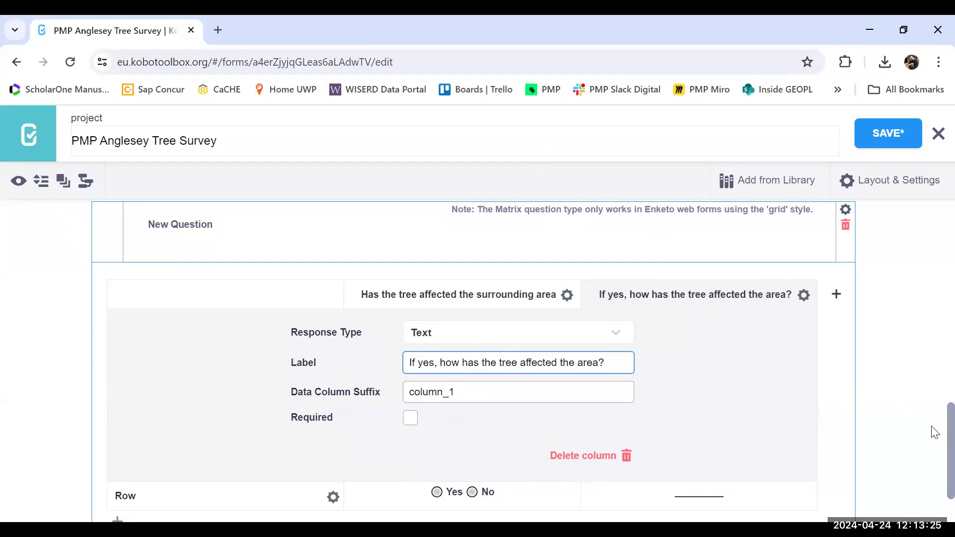
scroll(932, 433, down, 1)
scroll(933, 430, up, 2)
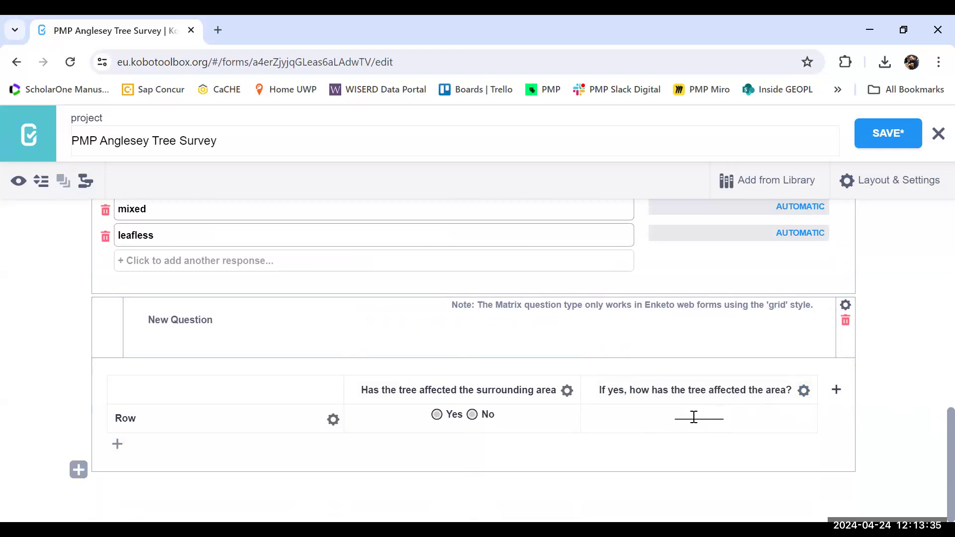
Step: Replace the matrix question's default title with "The tree's impact on the surrounding area"
click(211, 320)
key(BackSpace)
key(BackSpace)
key(BackSpace)
key(BackSpace)
key(BackSpace)
key(BackSpace)
key(BackSpace)
key(BackSpace)
key(BackSpace)
key(BackSpace)
key(BackSpace)
key(BackSpace)
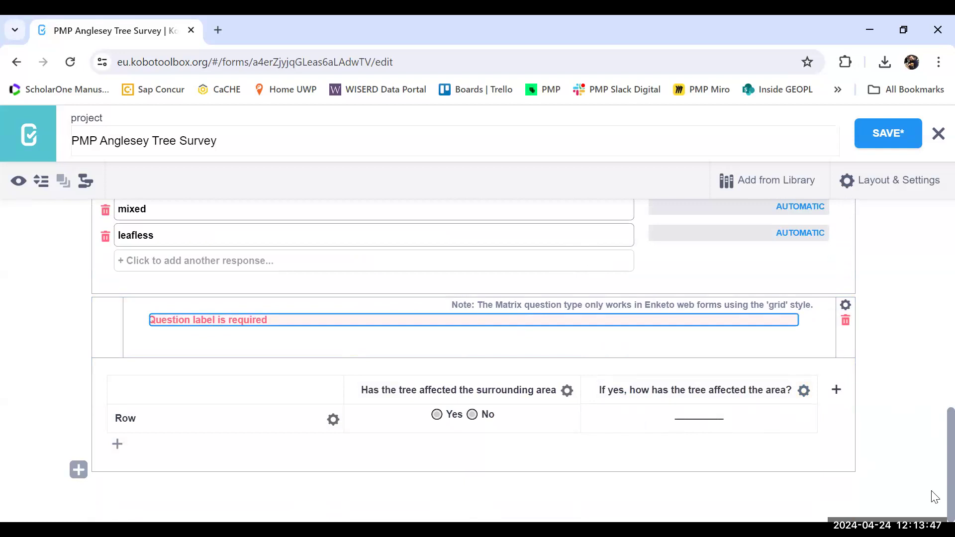
text(The tree)
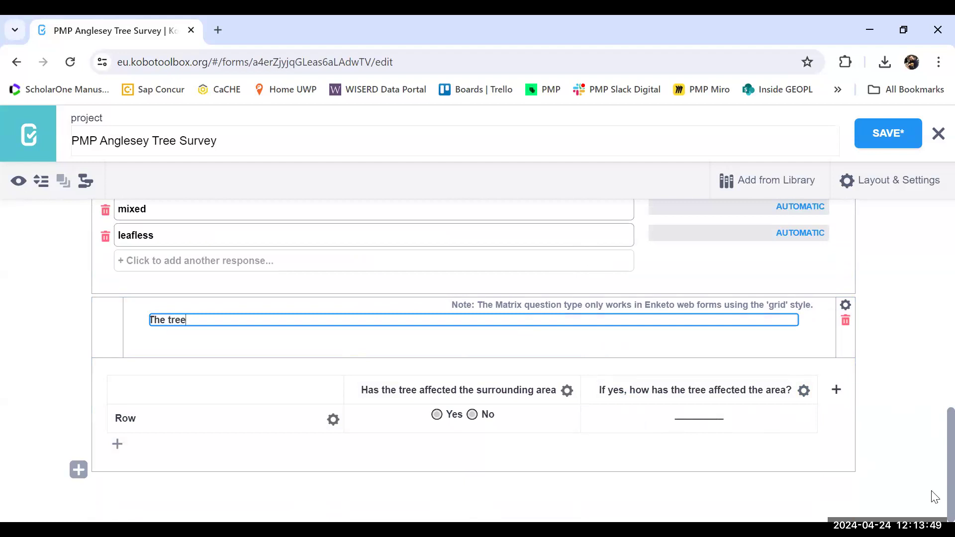
text('s impact on the surrounding area)
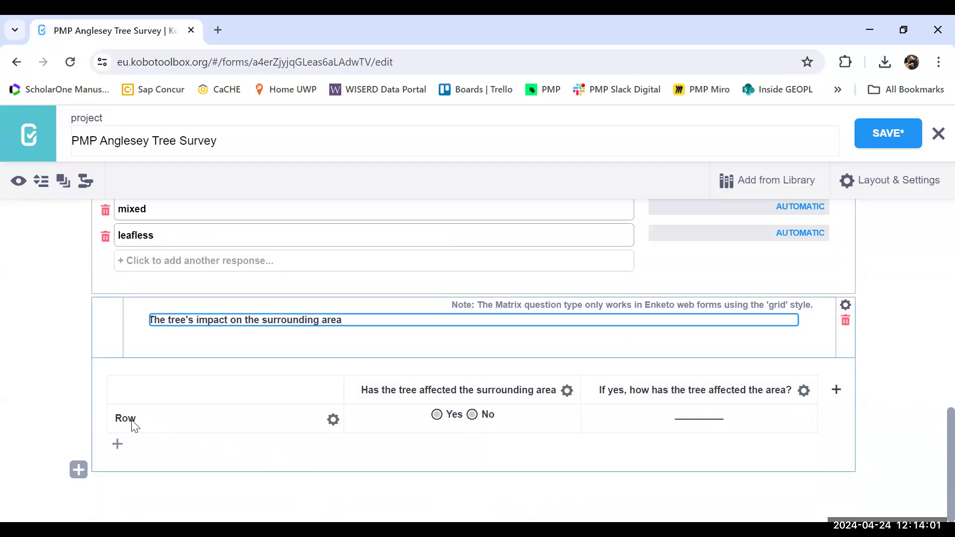
Step: Rename the matrix question's row label to "impact" and close the row's settings
click(332, 421)
click(464, 456)
key(BackSpace)
key(BackSpace)
key(BackSpace)
text(impact)
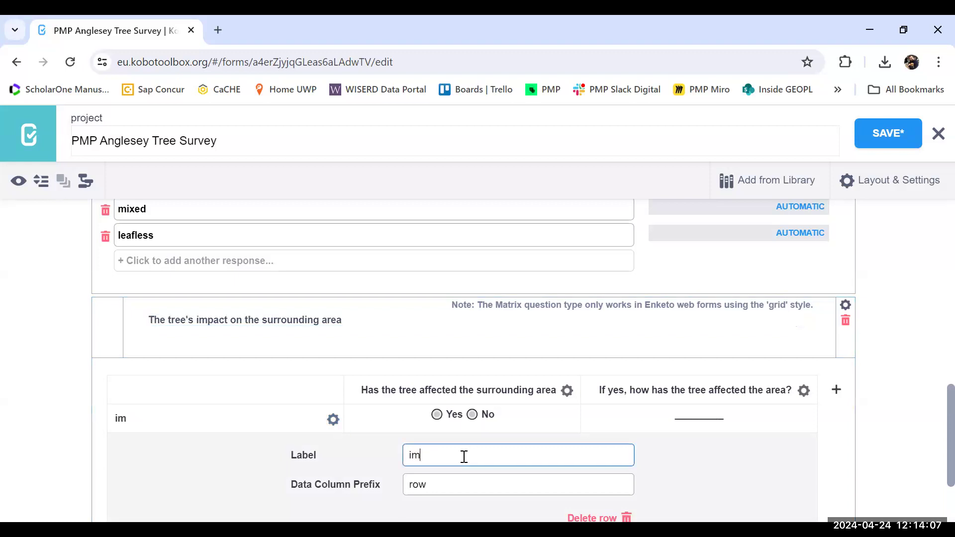
click(333, 421)
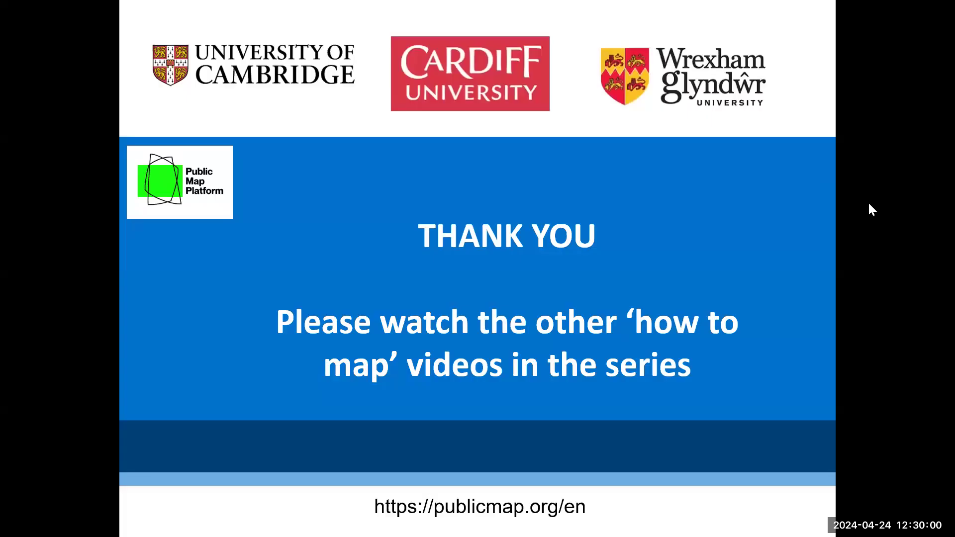